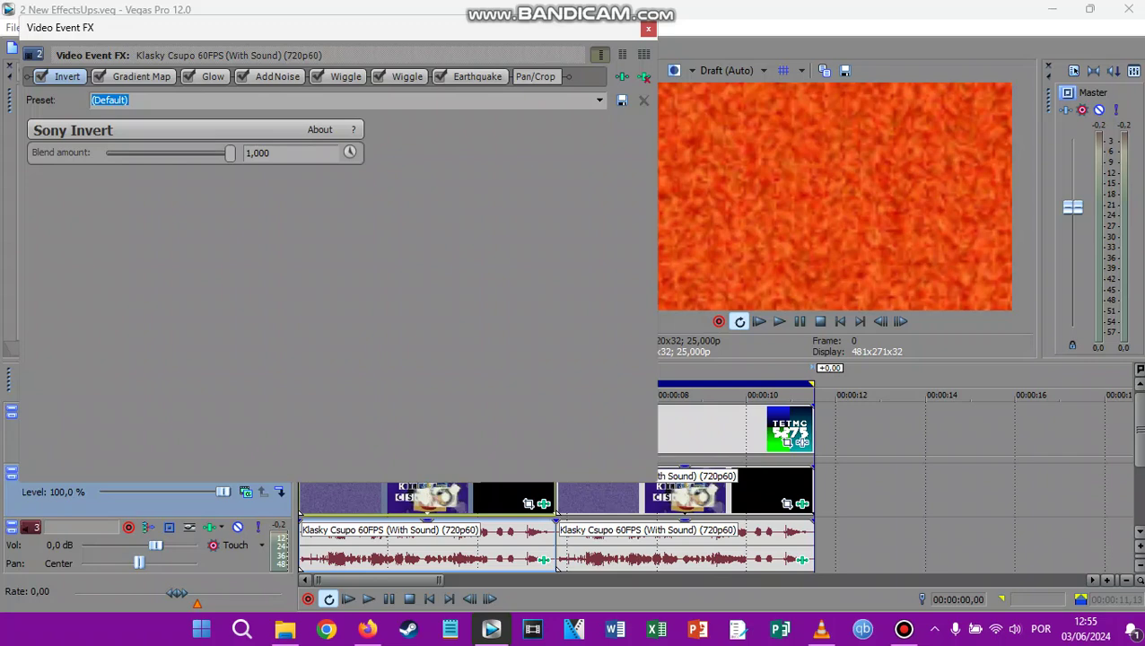
- Examine the colour of each gradient point in the first video event's Gradient Map effect
{"action": "left_click", "coordinate": [141, 77]}
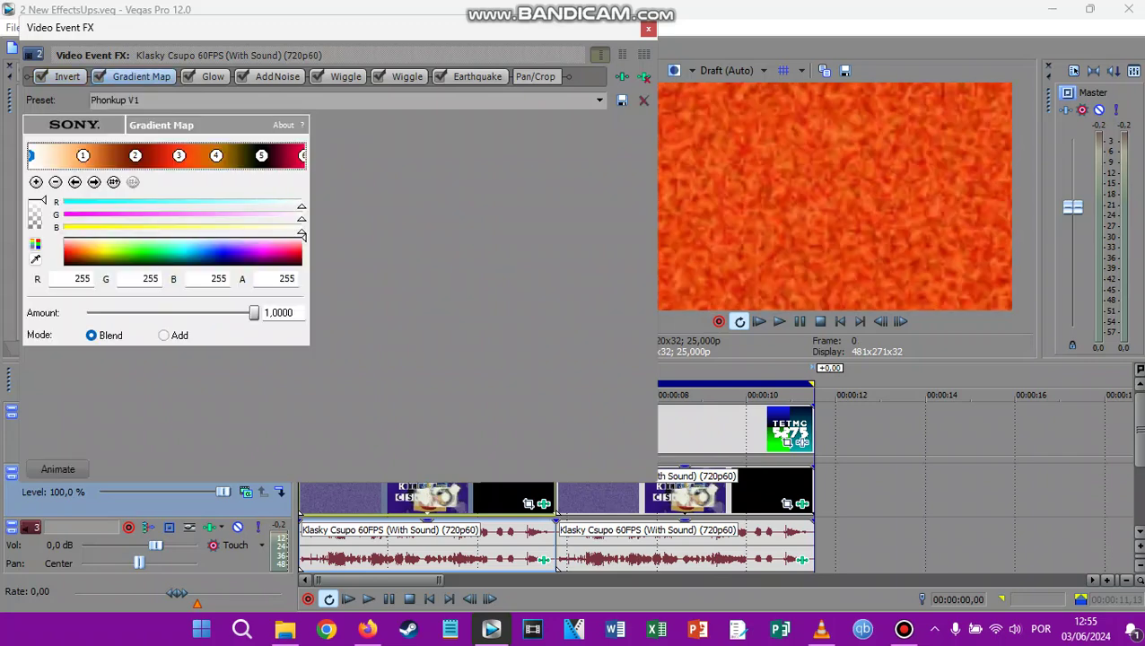
{"action": "left_click", "coordinate": [94, 182]}
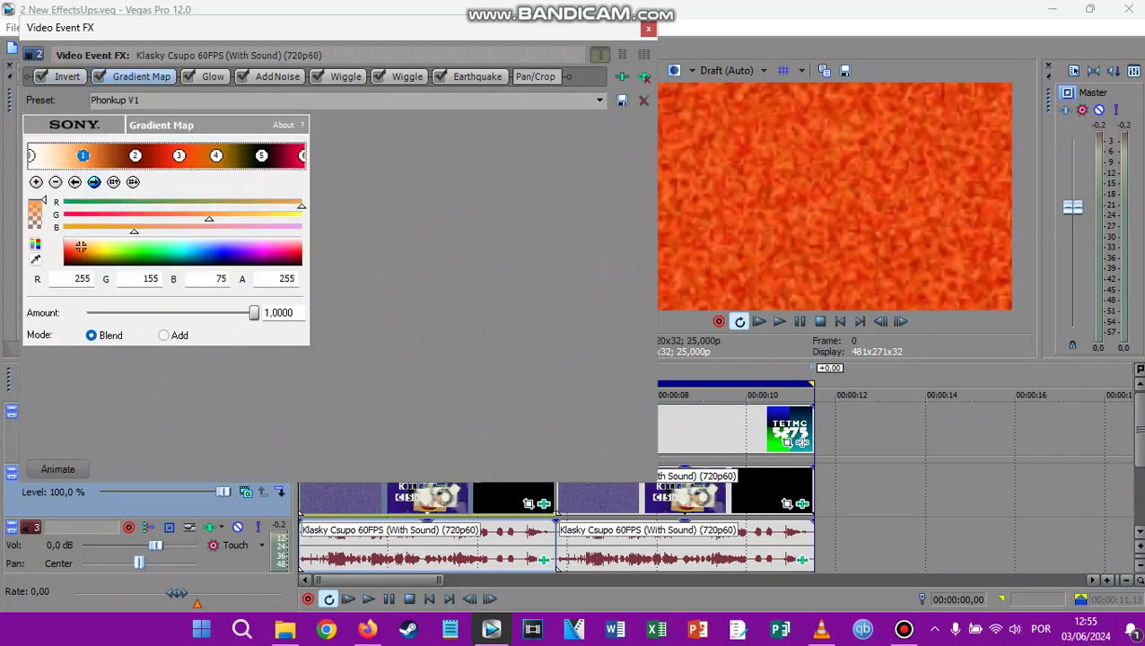
{"action": "left_click", "coordinate": [94, 183]}
{"action": "left_click", "coordinate": [94, 182]}
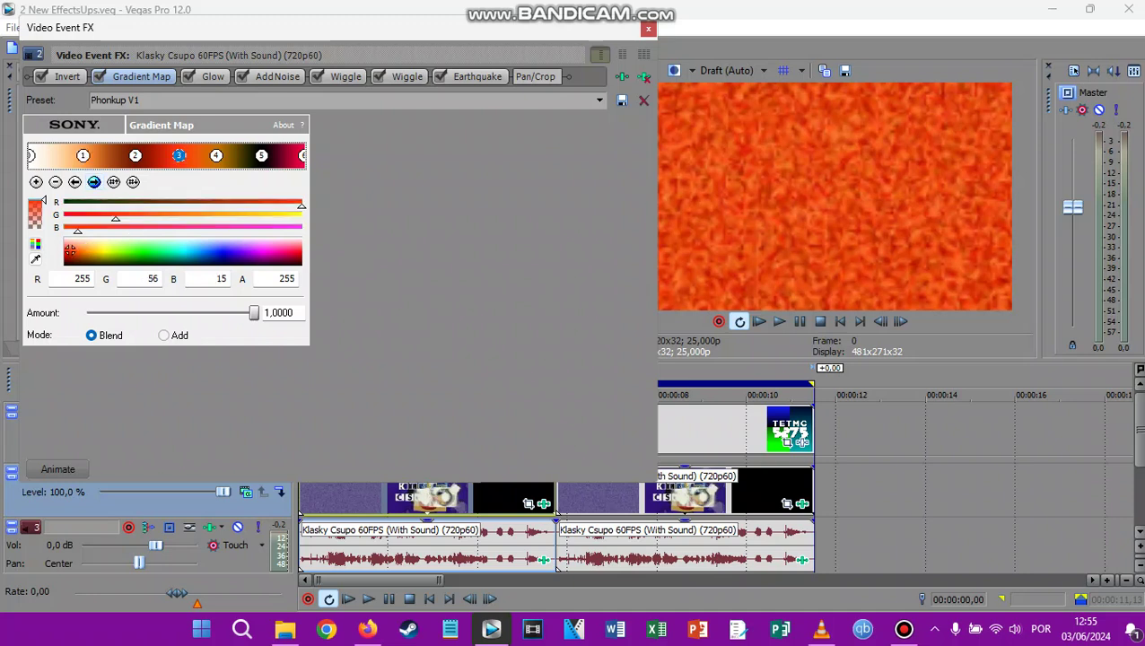
{"action": "left_click", "coordinate": [75, 183]}
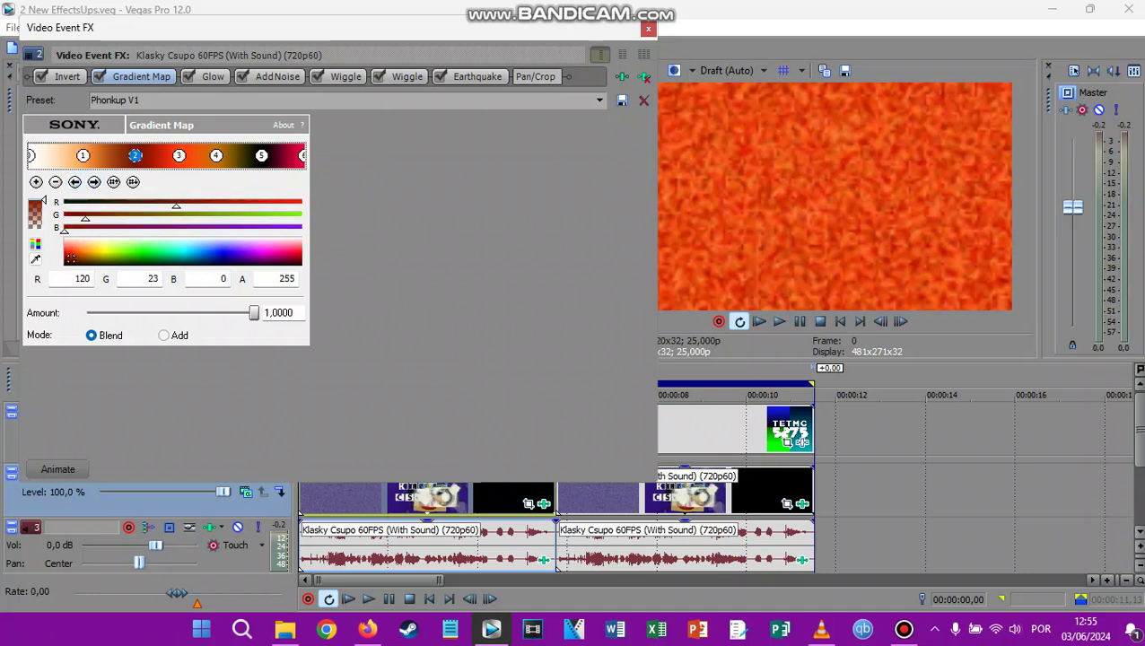
{"action": "left_click", "coordinate": [94, 182]}
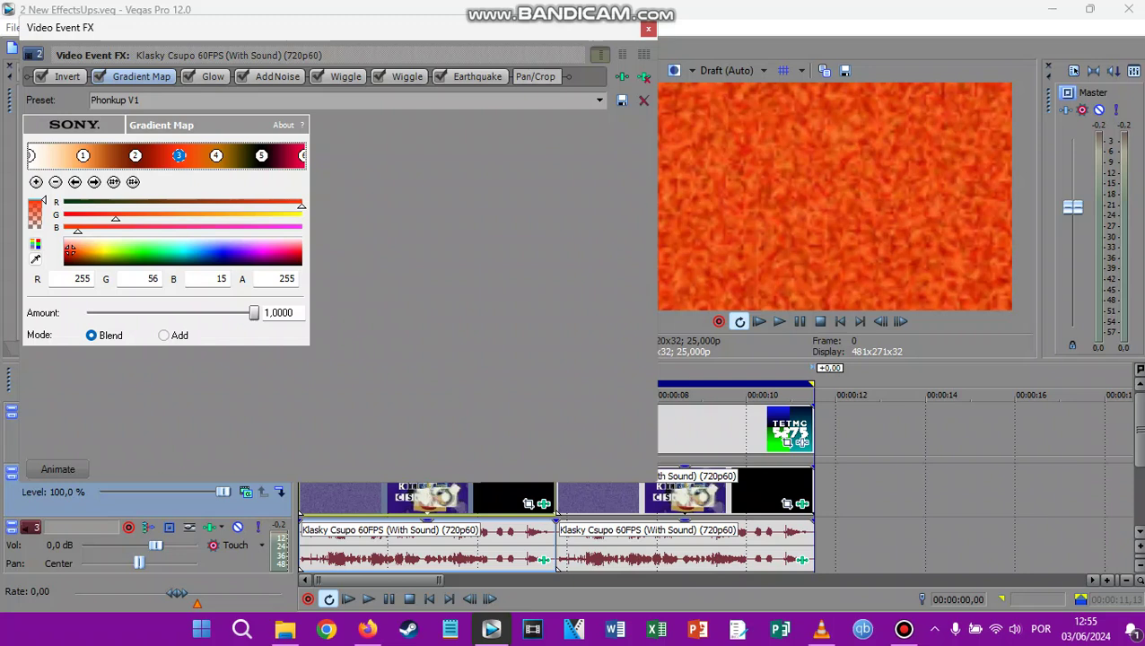
{"action": "left_click", "coordinate": [94, 182]}
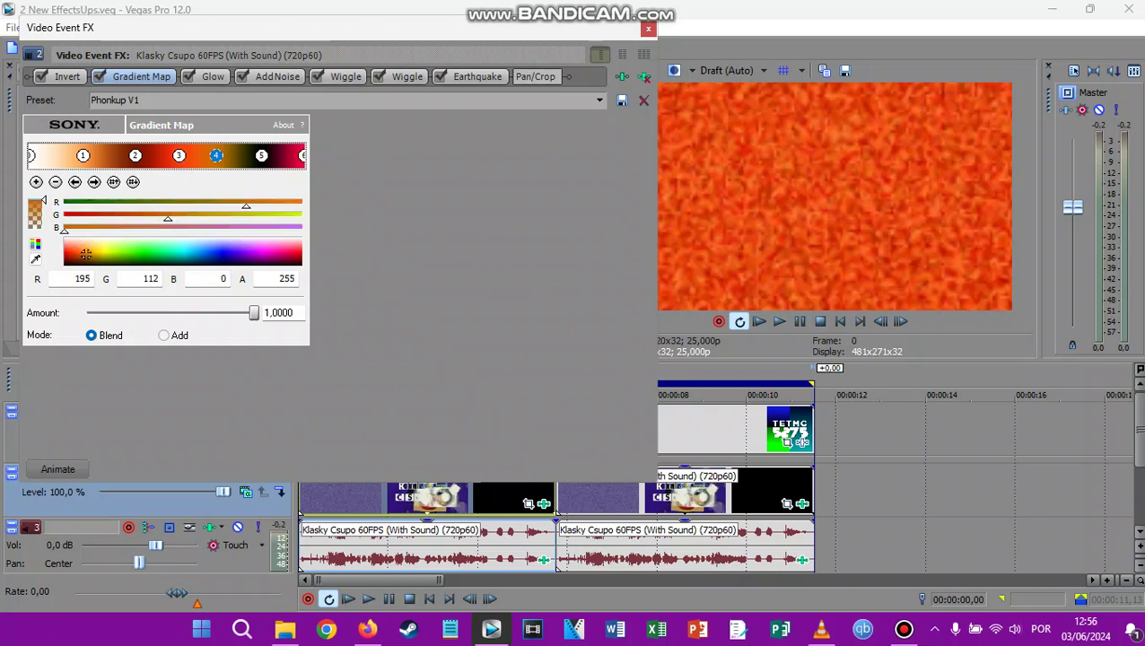
{"action": "left_click", "coordinate": [95, 182]}
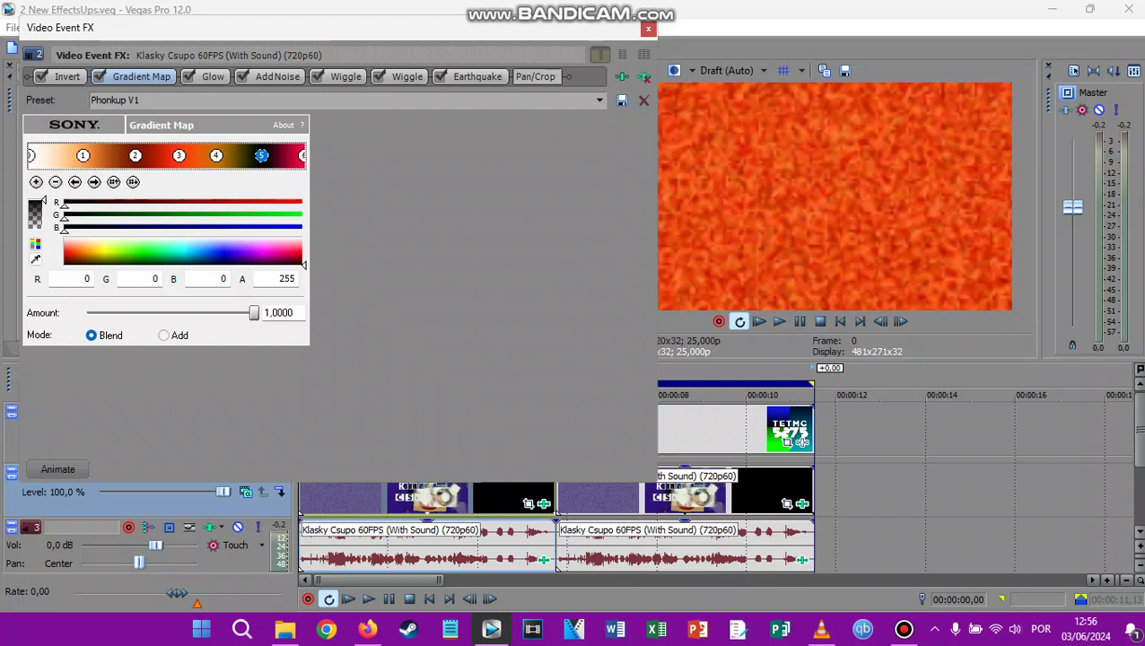
{"action": "left_click", "coordinate": [94, 182]}
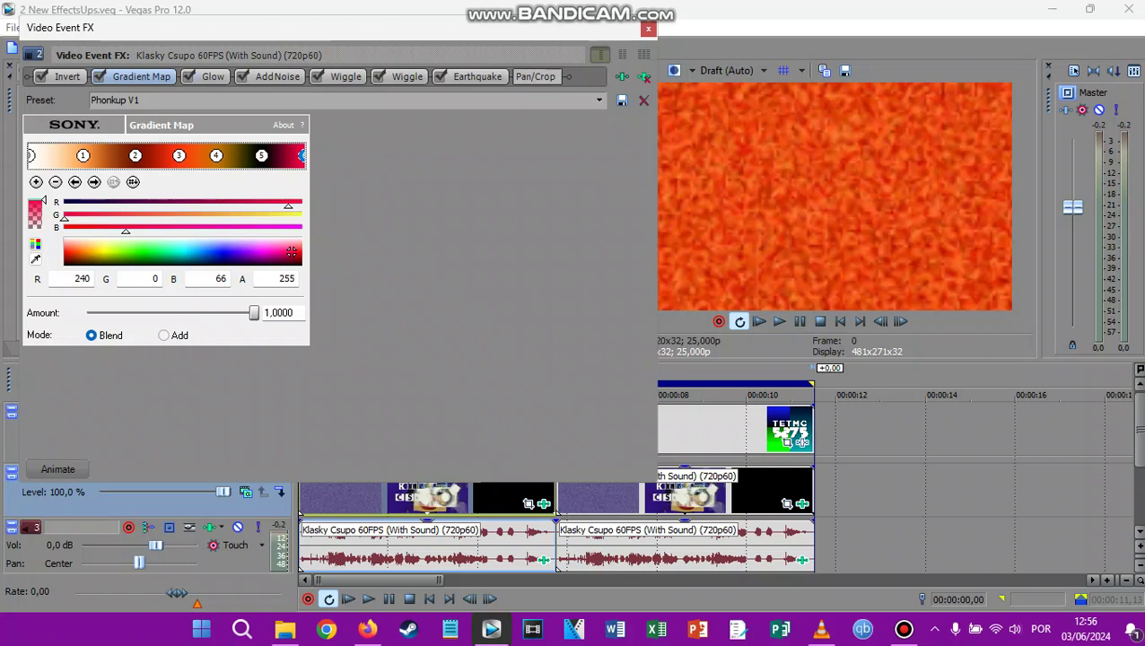
- Choose the Red Glow preset for the first video event's Glow effect
{"action": "left_click", "coordinate": [212, 76]}
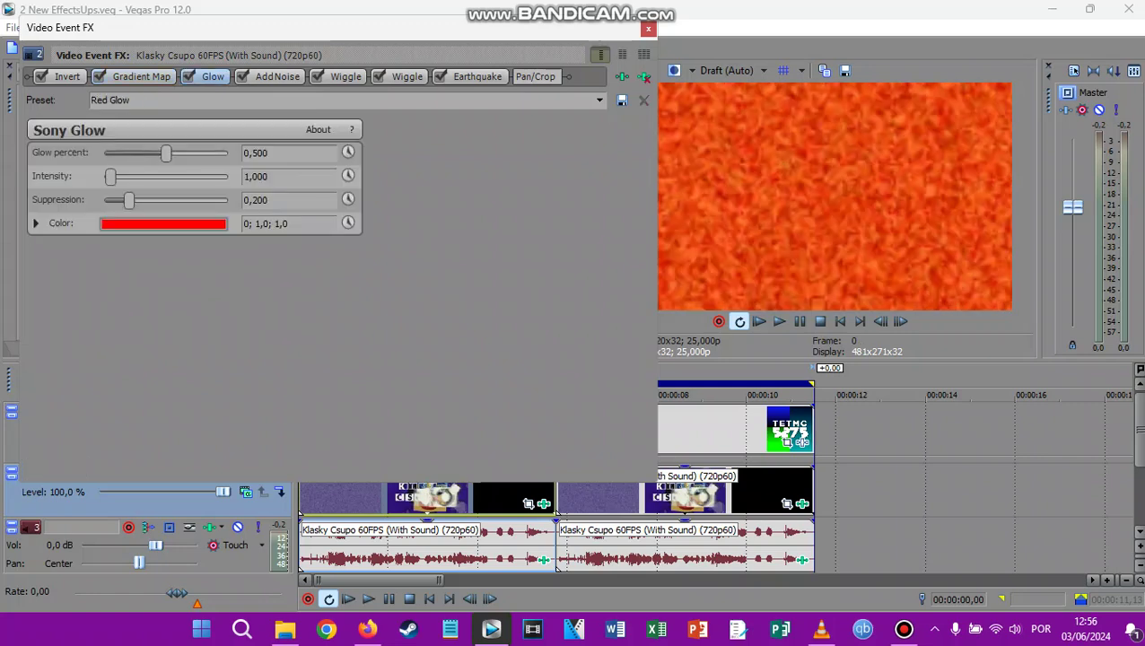
{"action": "left_click", "coordinate": [600, 100]}
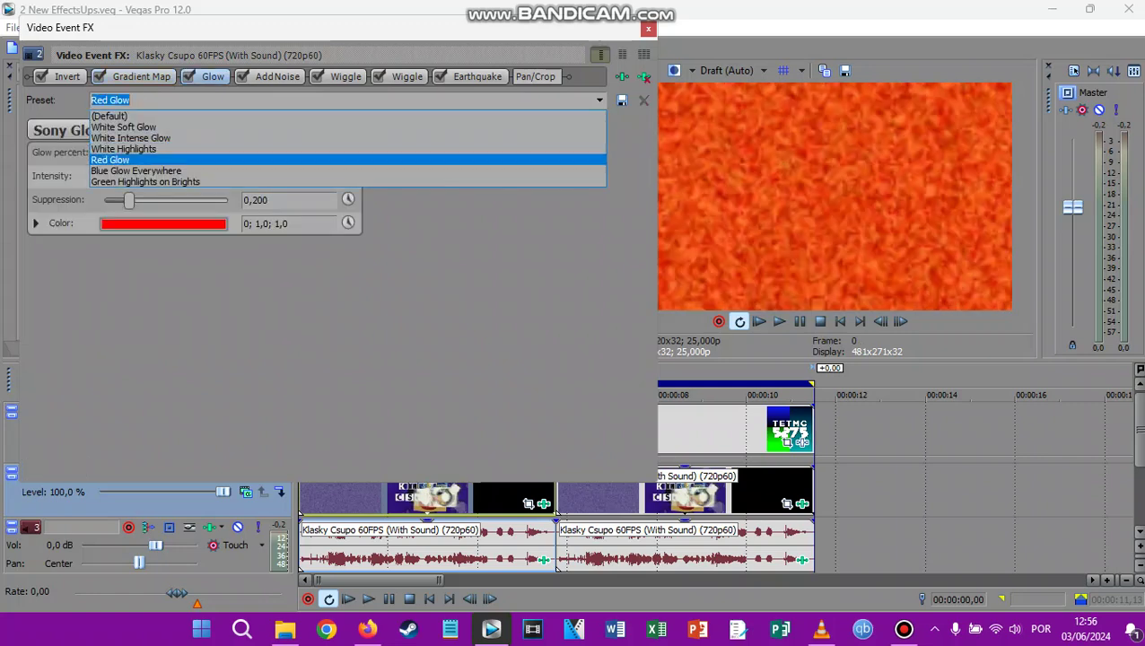
{"action": "left_click", "coordinate": [538, 160]}
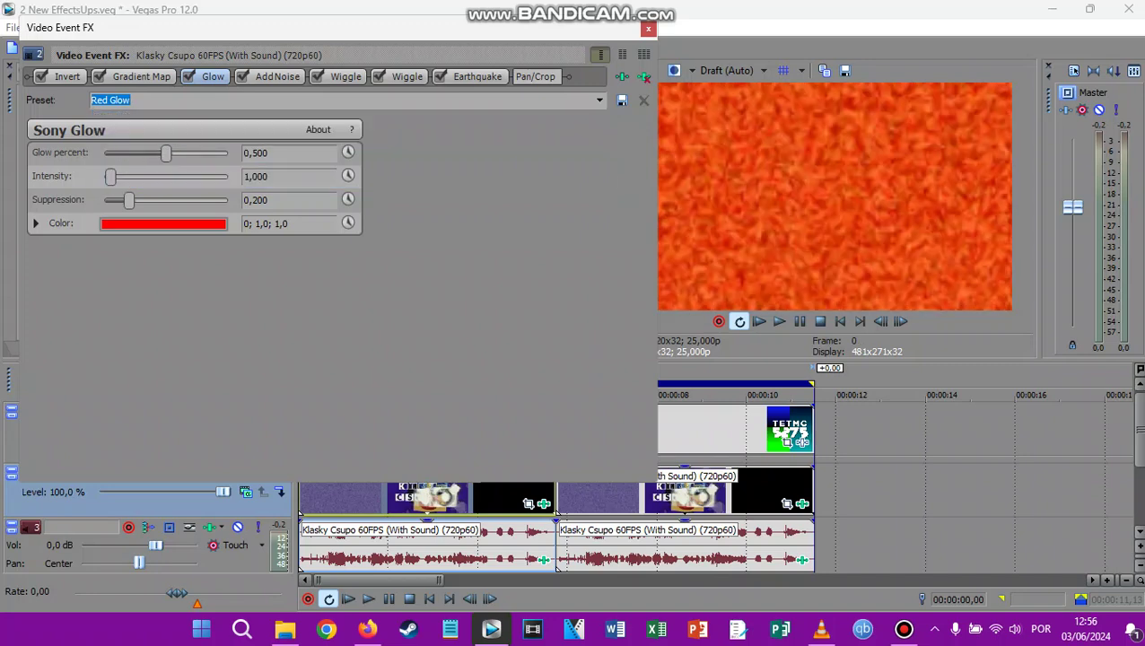
- Check the settings of the Add Noise effect and the first Wiggle effect on the first video event
{"action": "left_click", "coordinate": [277, 77]}
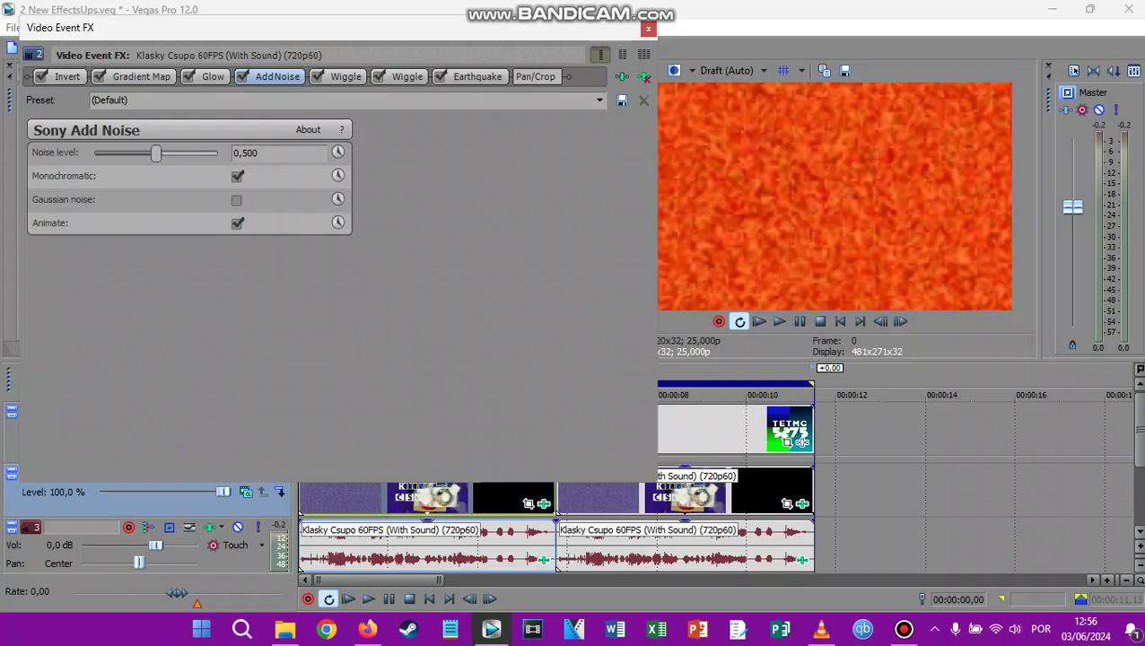
{"action": "key", "text": "alt+Down"}
{"action": "key", "text": "Escape"}
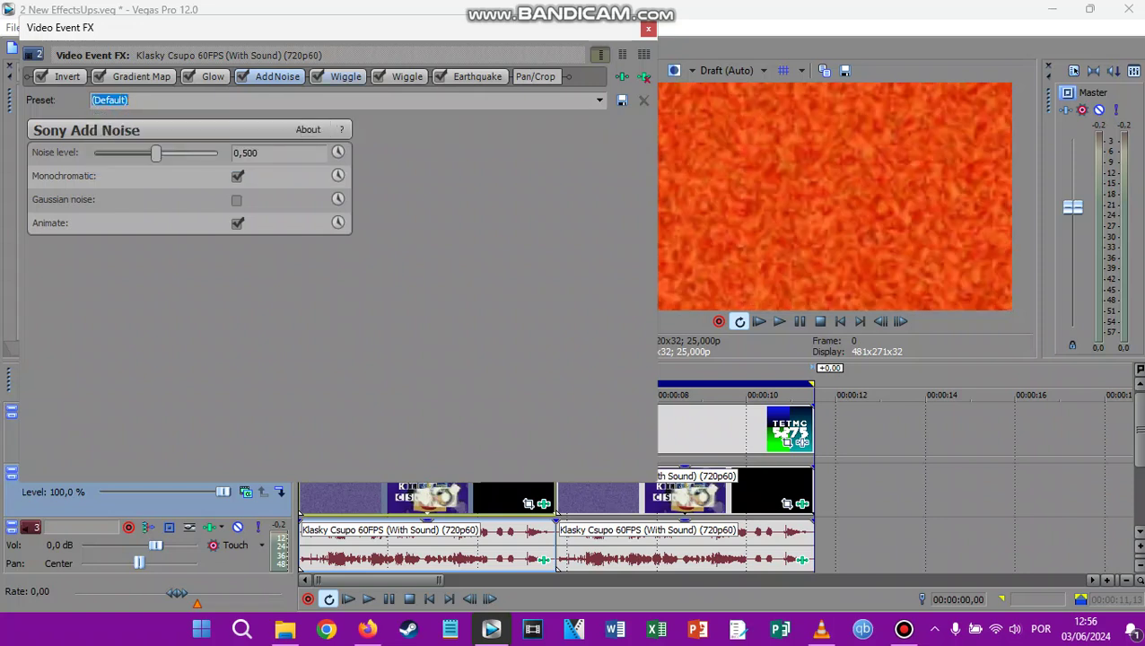
{"action": "left_click", "coordinate": [346, 77]}
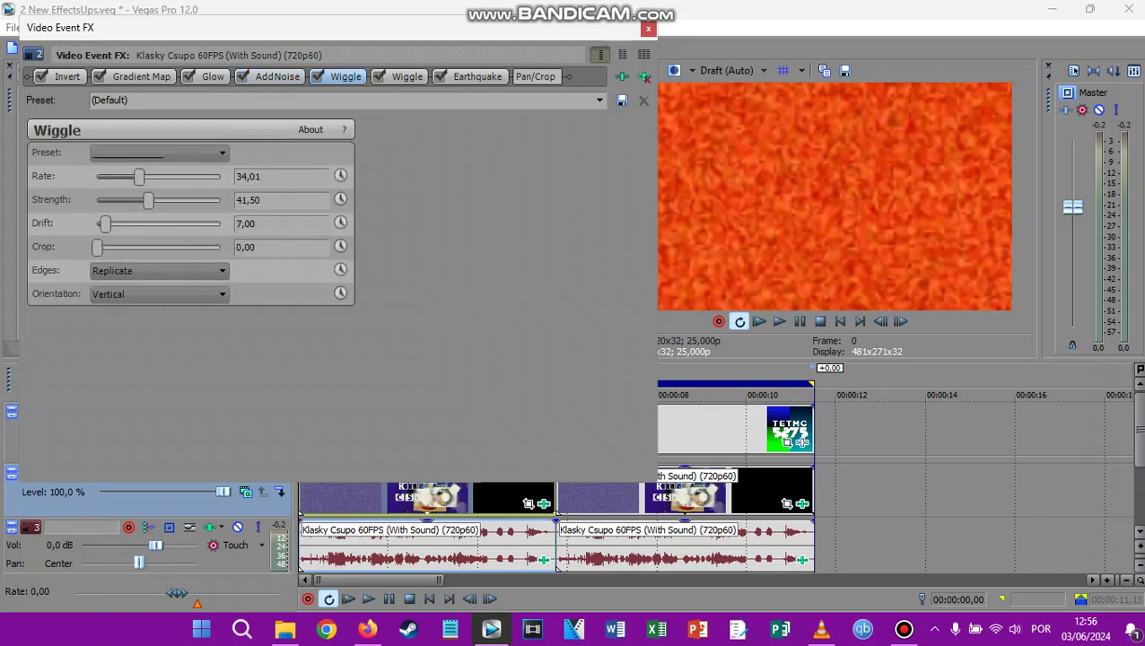
- Annotate the screen with the text "NewBlue FX Wiggle" beside the Wiggle settings using the recorder's drawing tools
{"action": "left_click", "coordinate": [726, 11]}
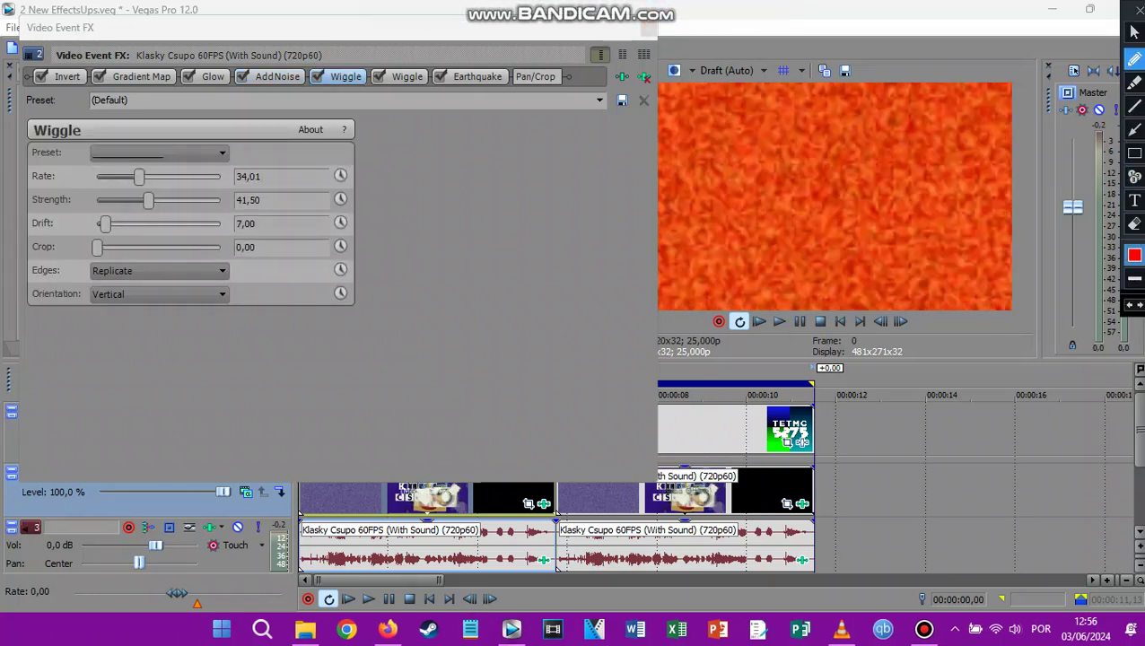
{"action": "left_click", "coordinate": [1134, 199]}
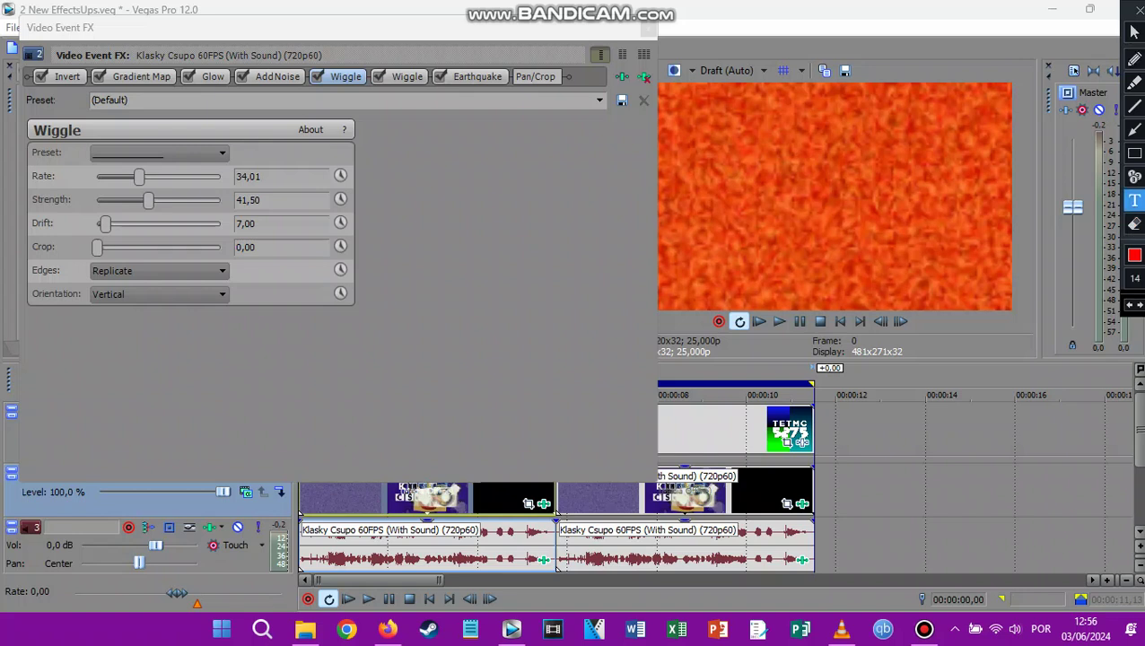
{"action": "left_click", "coordinate": [503, 237]}
{"action": "type", "text": "newBlue FX Wiggle"}
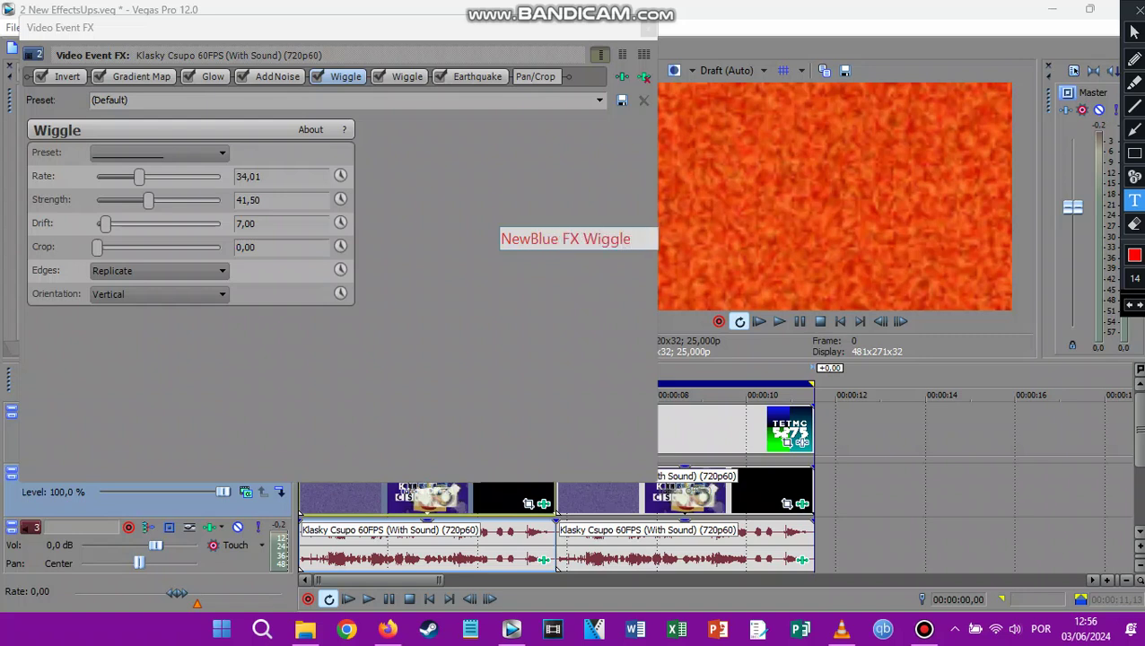
- Erase the on-screen Wiggle annotation and close the recorder's drawing tools
{"action": "key", "text": "BackSpace"}
{"action": "key", "text": "BackSpace"}
{"action": "key", "text": "BackSpace"}
{"action": "key", "text": "BackSpace"}
{"action": "key", "text": "BackSpace"}
{"action": "key", "text": "BackSpace"}
{"action": "key", "text": "BackSpace"}
{"action": "key", "text": "BackSpace"}
{"action": "key", "text": "BackSpace"}
{"action": "key", "text": "BackSpace"}
{"action": "key", "text": "BackSpace"}
{"action": "key", "text": "BackSpace"}
{"action": "key", "text": "BackSpace"}
{"action": "key", "text": "BackSpace"}
{"action": "key", "text": "BackSpace"}
{"action": "key", "text": "BackSpace"}
{"action": "key", "text": "Return"}
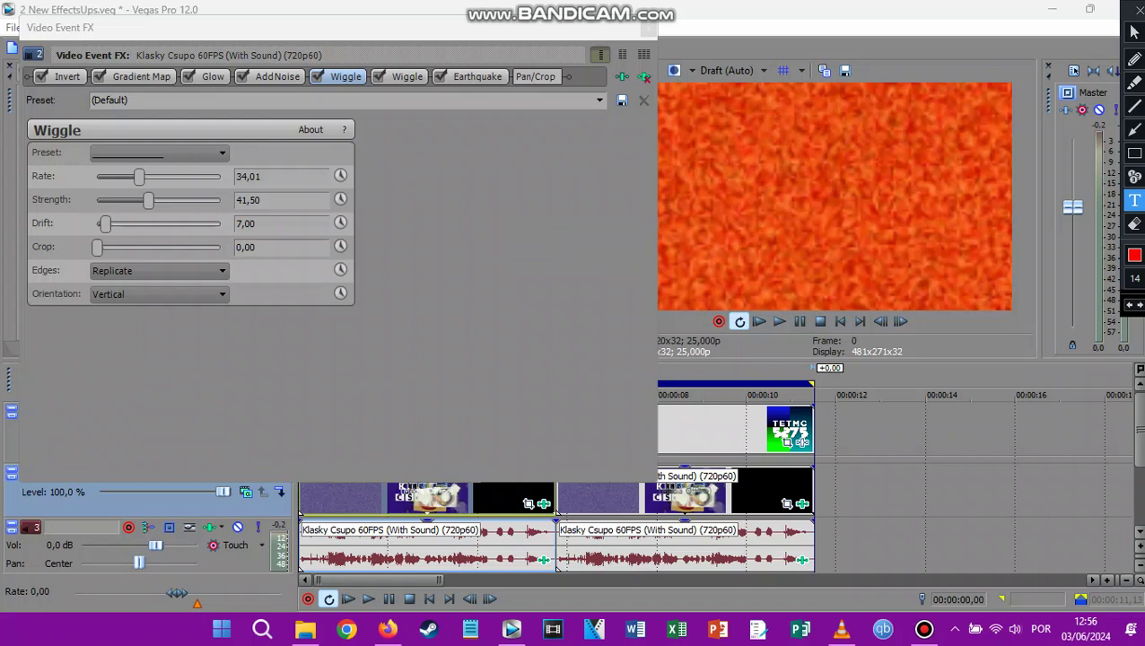
{"action": "left_click", "coordinate": [501, 240]}
{"action": "right_click", "coordinate": [514, 246]}
{"action": "key", "text": "Escape"}
{"action": "left_click", "coordinate": [1138, 9]}
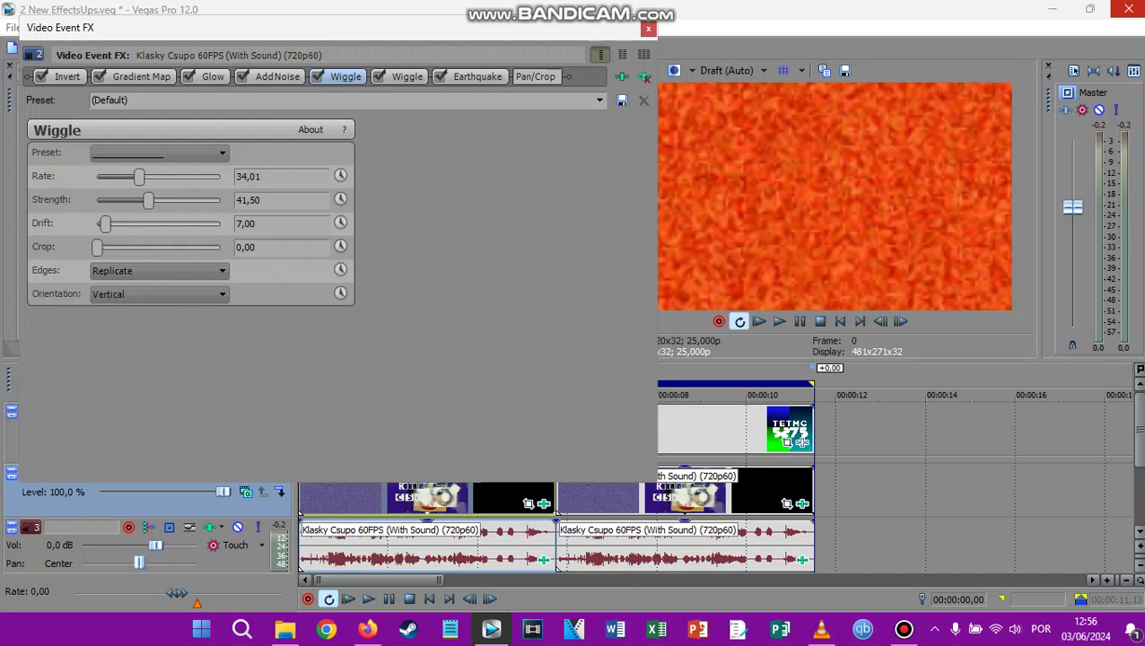
- Review the second Wiggle, Earthquake and Pan/Crop settings of the first video event, and close its effects window
{"action": "left_click", "coordinate": [378, 77]}
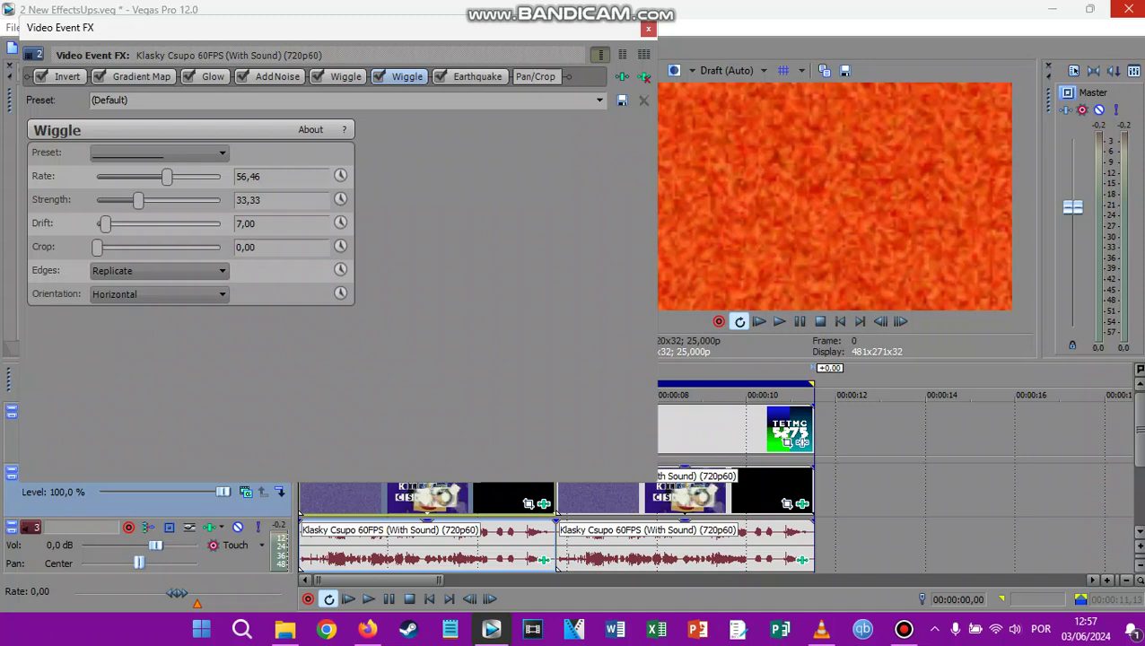
{"action": "left_click", "coordinate": [478, 77]}
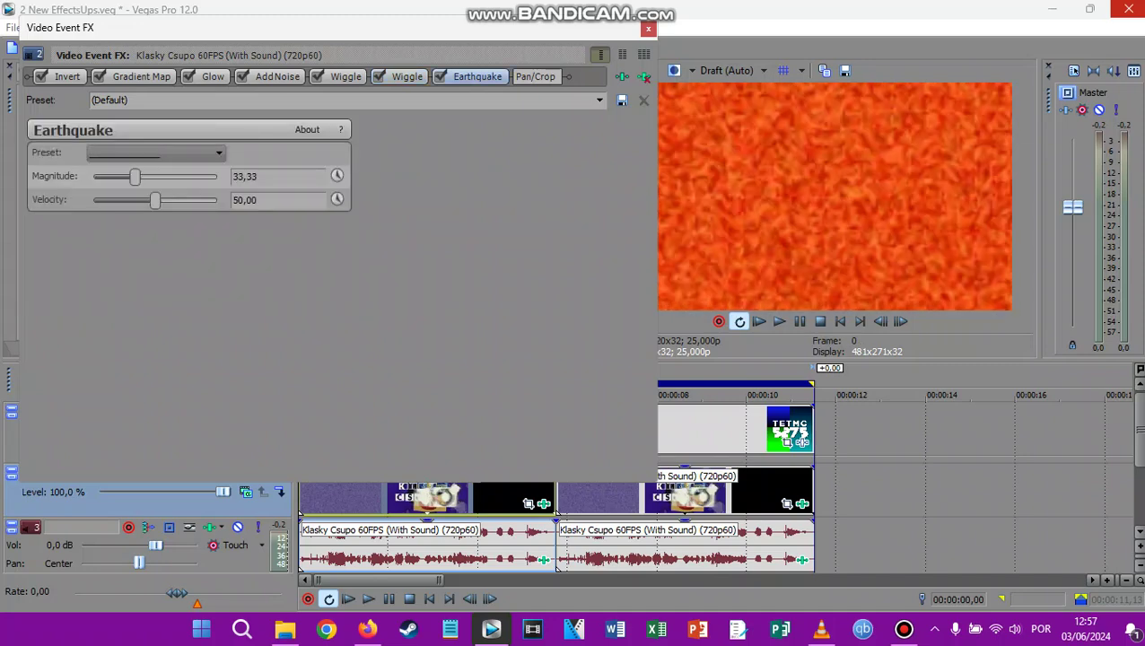
{"action": "left_click", "coordinate": [534, 76]}
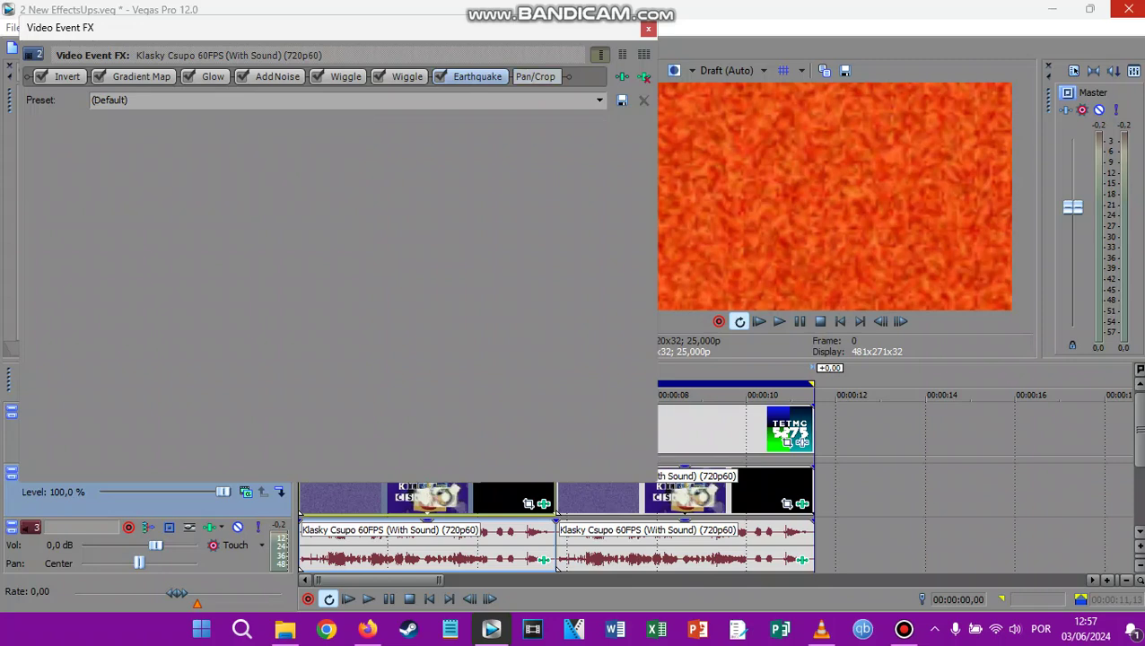
{"action": "left_click", "coordinate": [109, 101]}
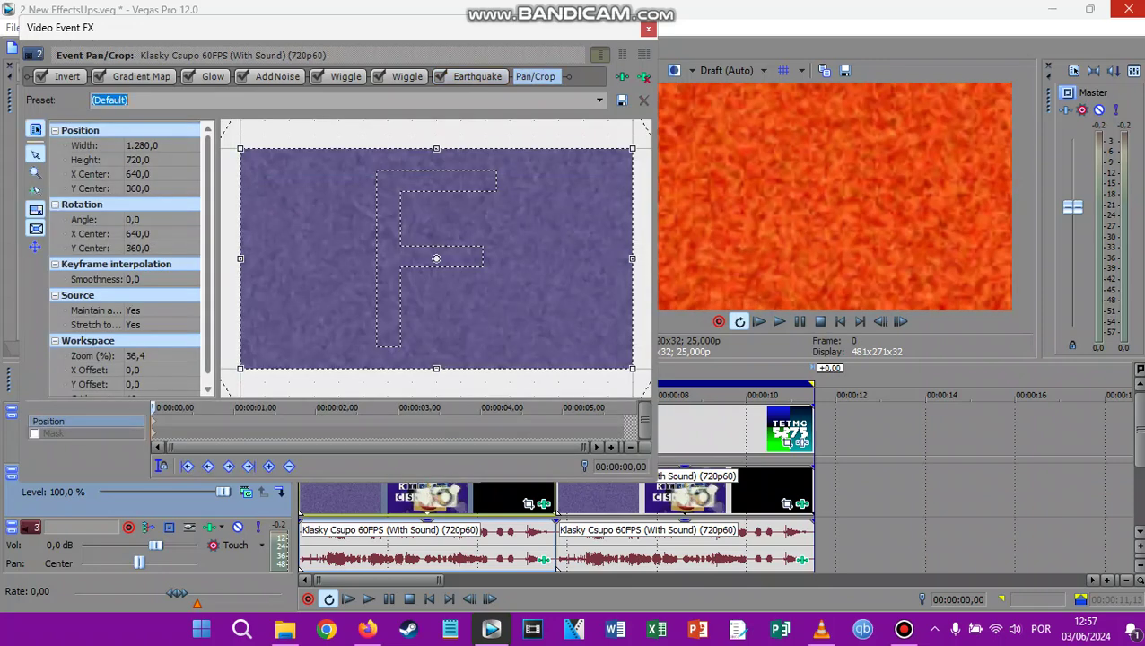
{"action": "left_click", "coordinate": [600, 101]}
{"action": "left_click", "coordinate": [600, 101]}
{"action": "left_click", "coordinate": [648, 29]}
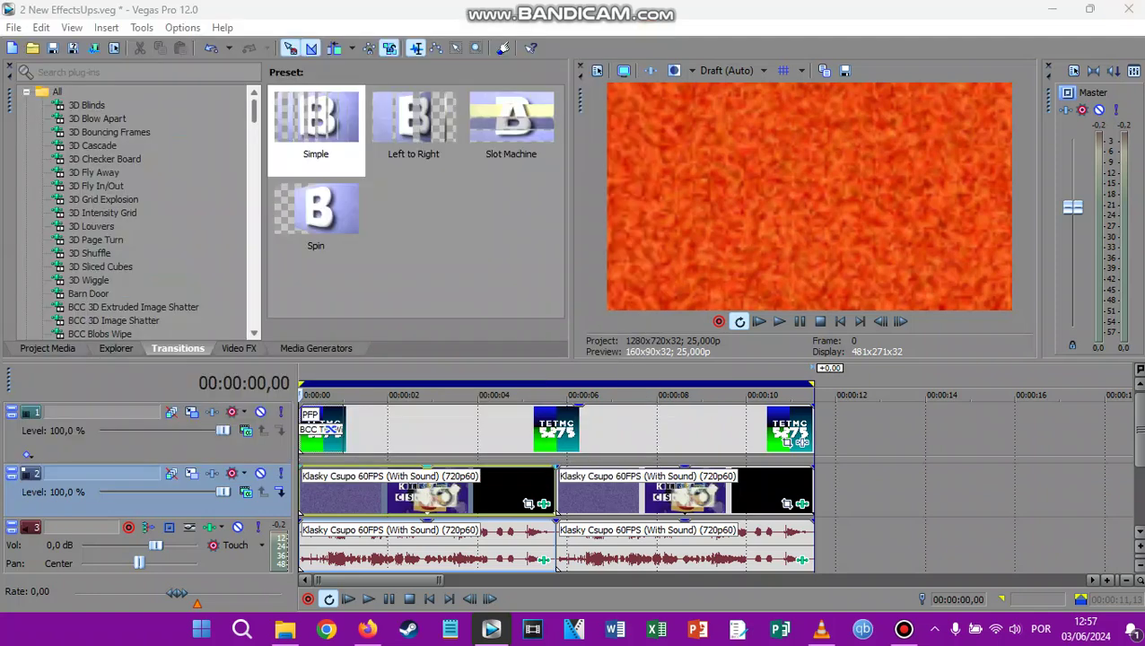
- Open the first audio event's effects and review the Bitcrusher, Orange Vocoder, ExpressFX Chorus and ExpressFX Distortion settings
{"action": "left_click", "coordinate": [544, 560]}
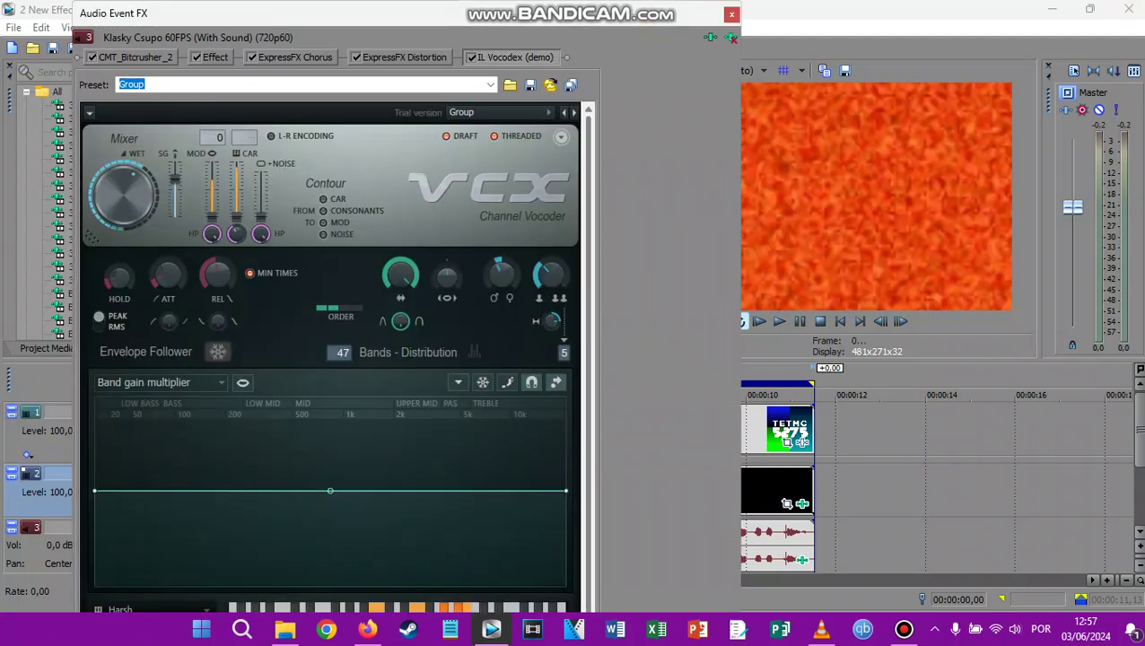
{"action": "left_click", "coordinate": [136, 58]}
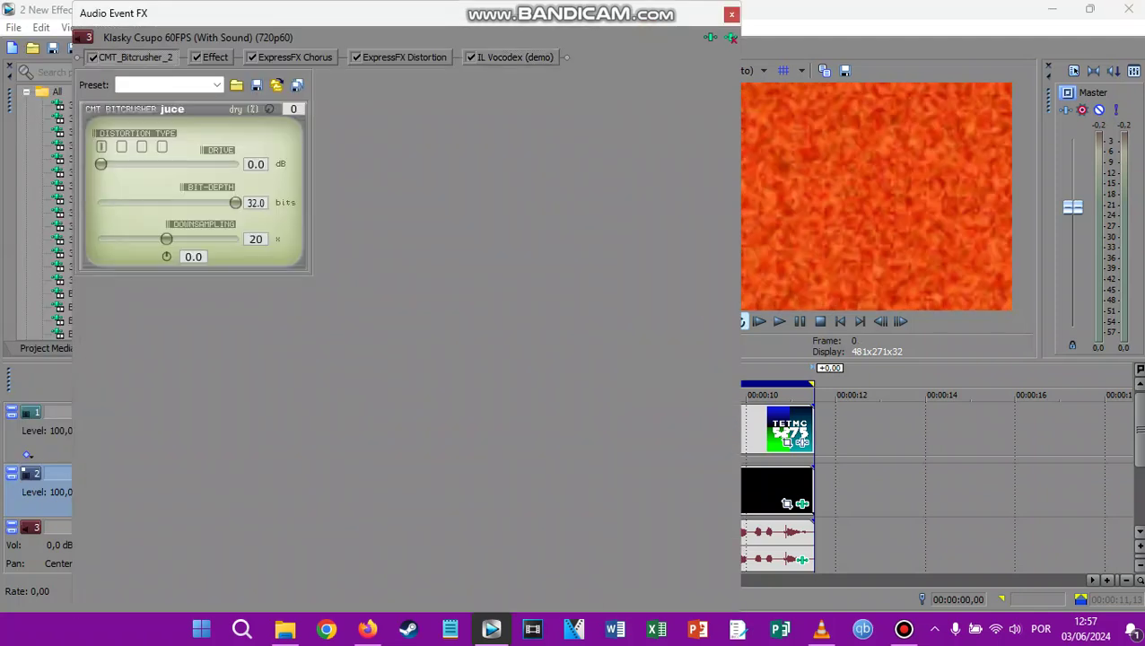
{"action": "left_click", "coordinate": [215, 57]}
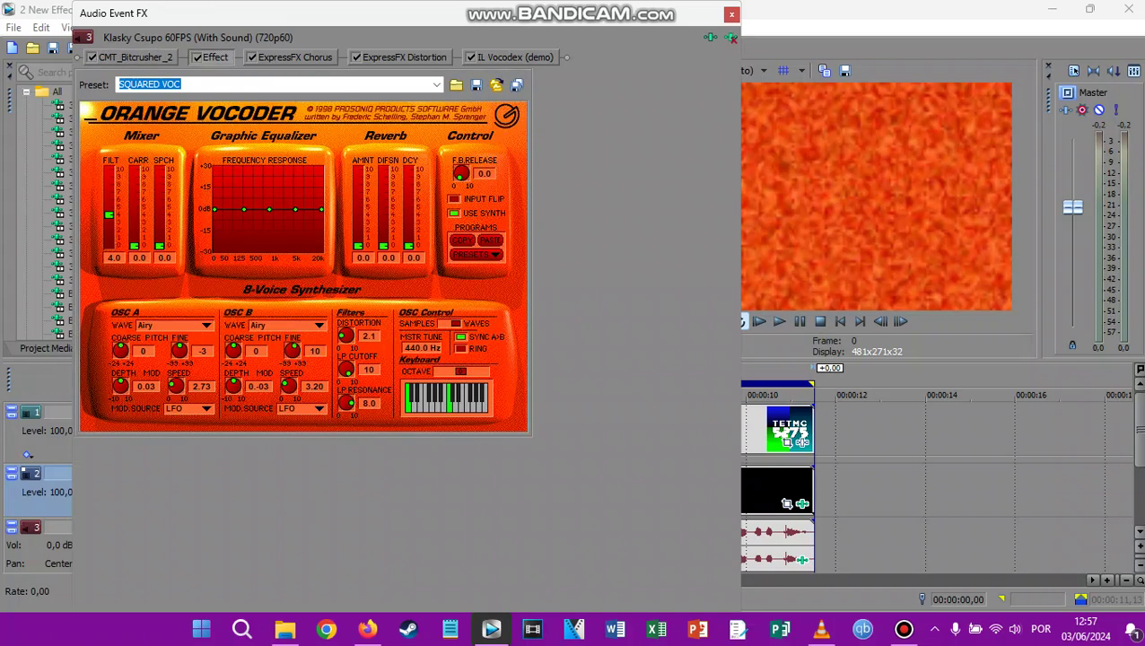
{"action": "left_click", "coordinate": [295, 58]}
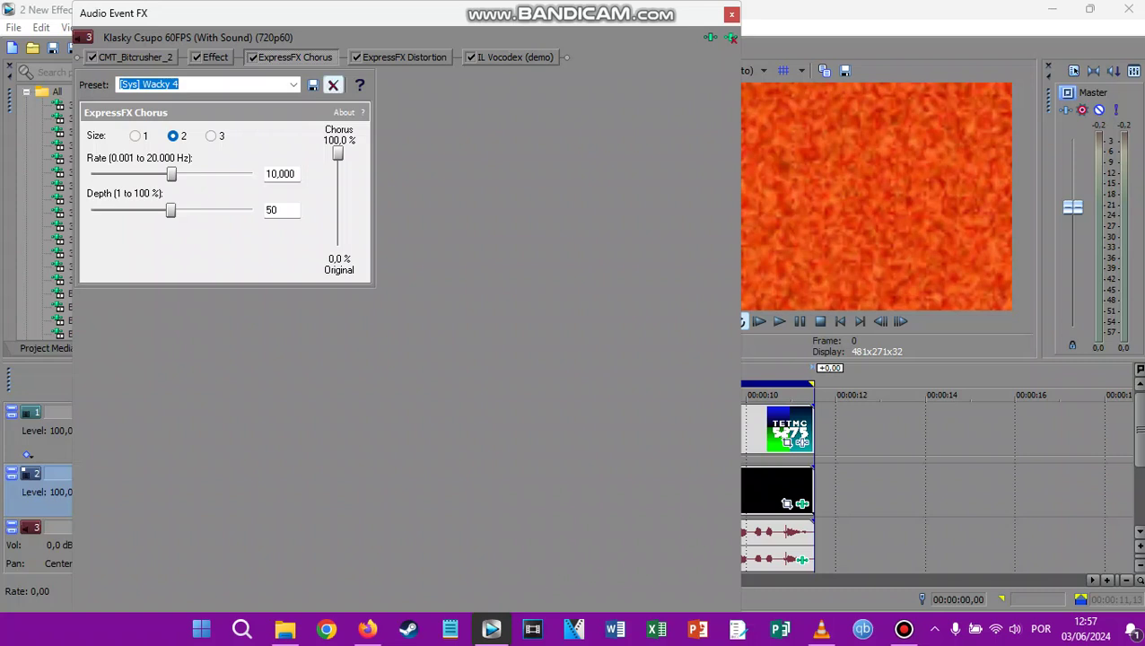
{"action": "left_click", "coordinate": [404, 57]}
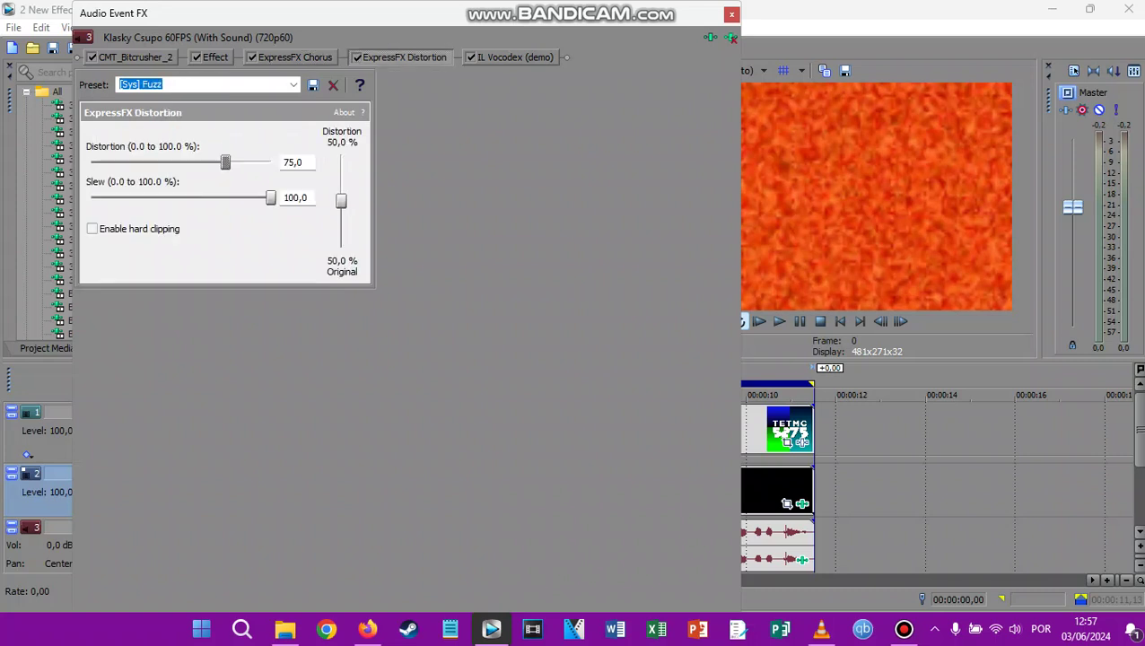
- Examine the IL Vocodex settings down to its keyboard notes, and close the audio effects window
{"action": "left_click", "coordinate": [512, 57]}
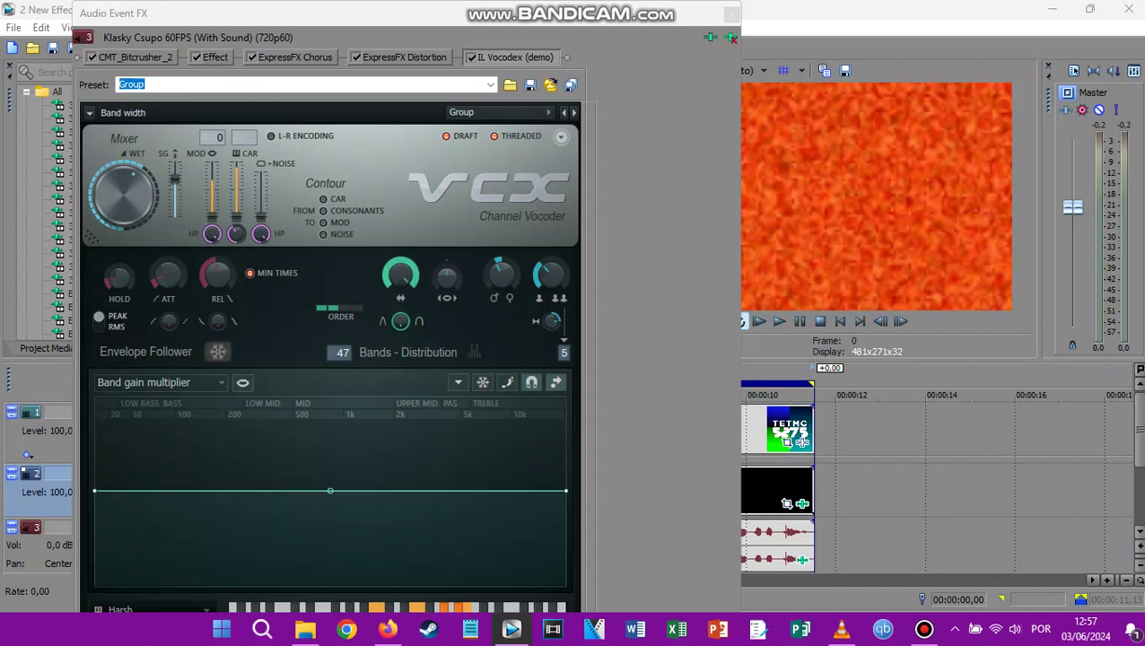
{"action": "left_click_drag", "start_coordinate": [515, 2], "coordinate": [515, 138]}
{"action": "left_click_drag", "start_coordinate": [404, 149], "coordinate": [382, 23]}
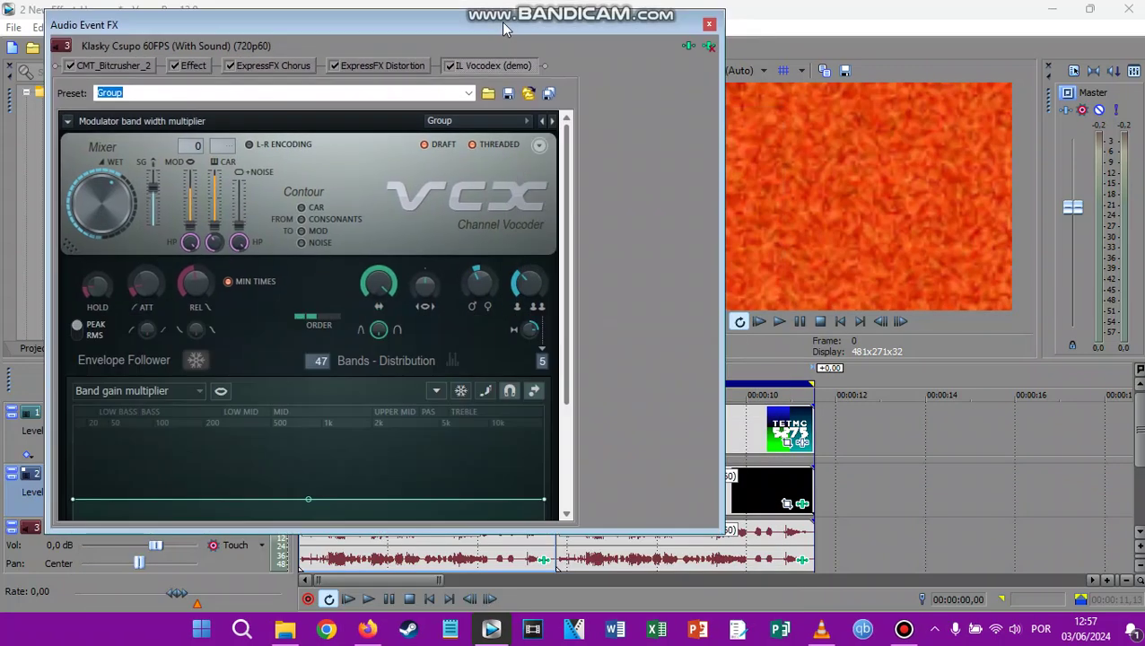
{"action": "scroll", "coordinate": [308, 314], "scroll_direction": "down", "scroll_amount": 3}
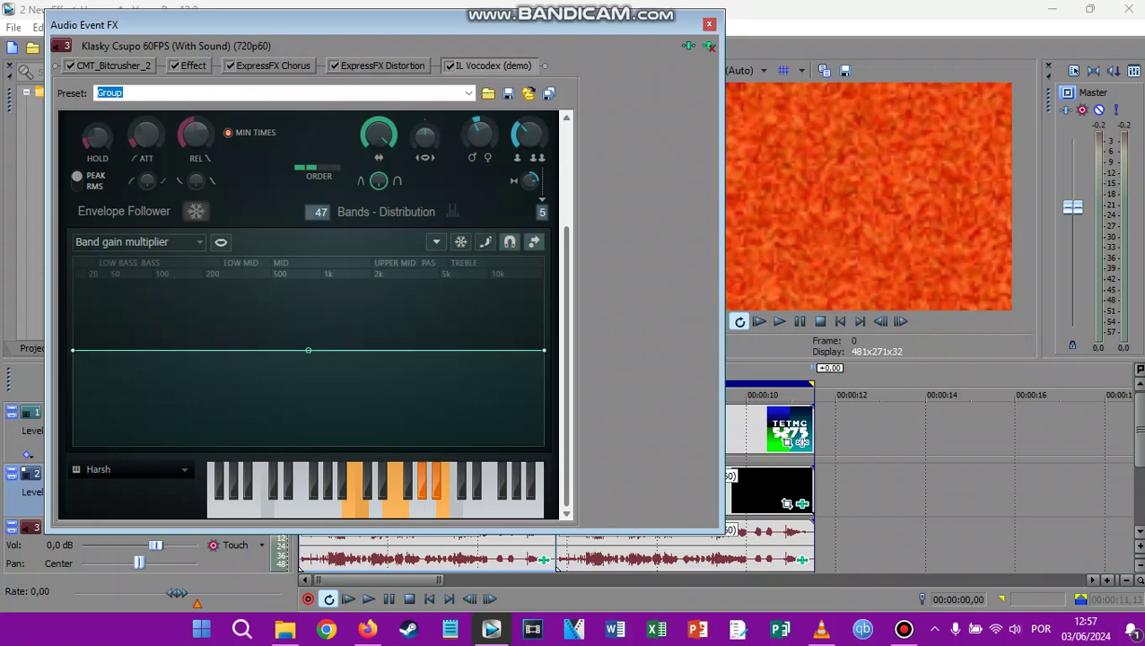
{"action": "left_click", "coordinate": [709, 24]}
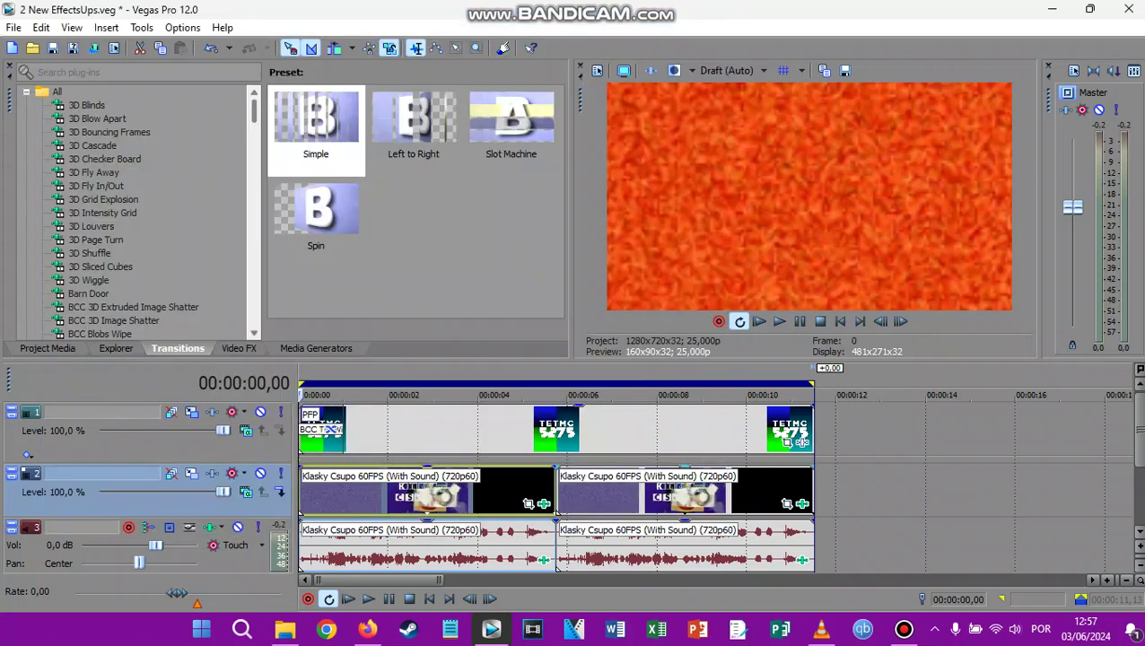
- Open the second video event's effects and review its LAB Adjust settings
{"action": "double_click", "coordinate": [685, 495]}
{"action": "left_click", "coordinate": [680, 489]}
{"action": "left_click", "coordinate": [801, 503]}
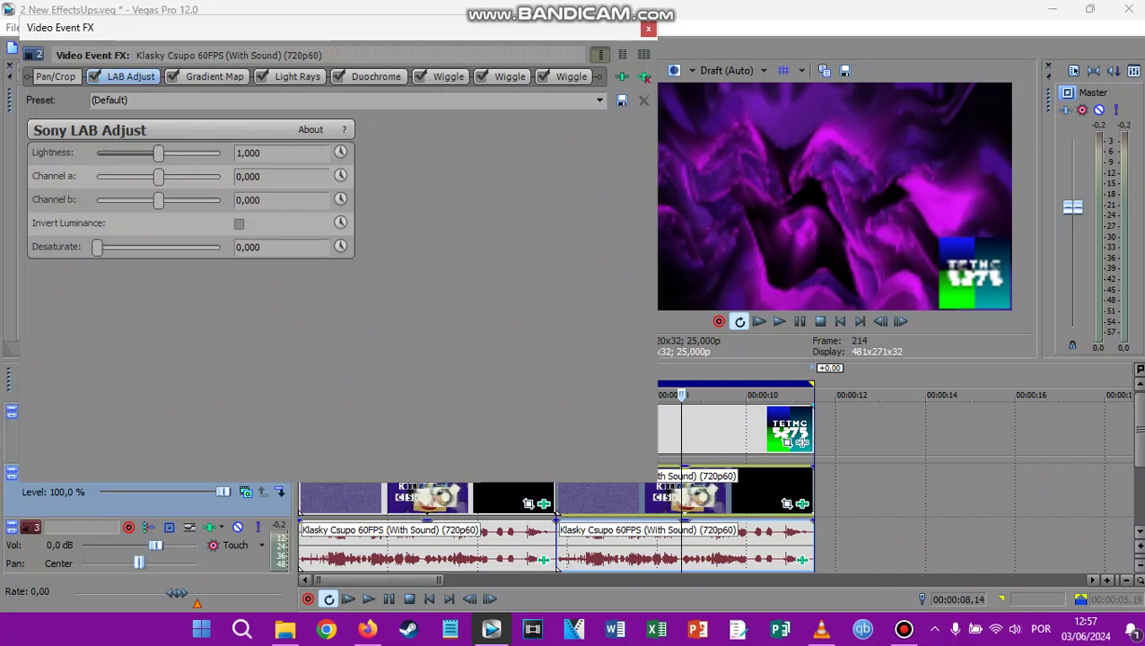
- Review the Gradient Map's color points 1 to 5, and the Light Rays and Duochrome settings of the second video event
{"action": "left_click", "coordinate": [213, 77]}
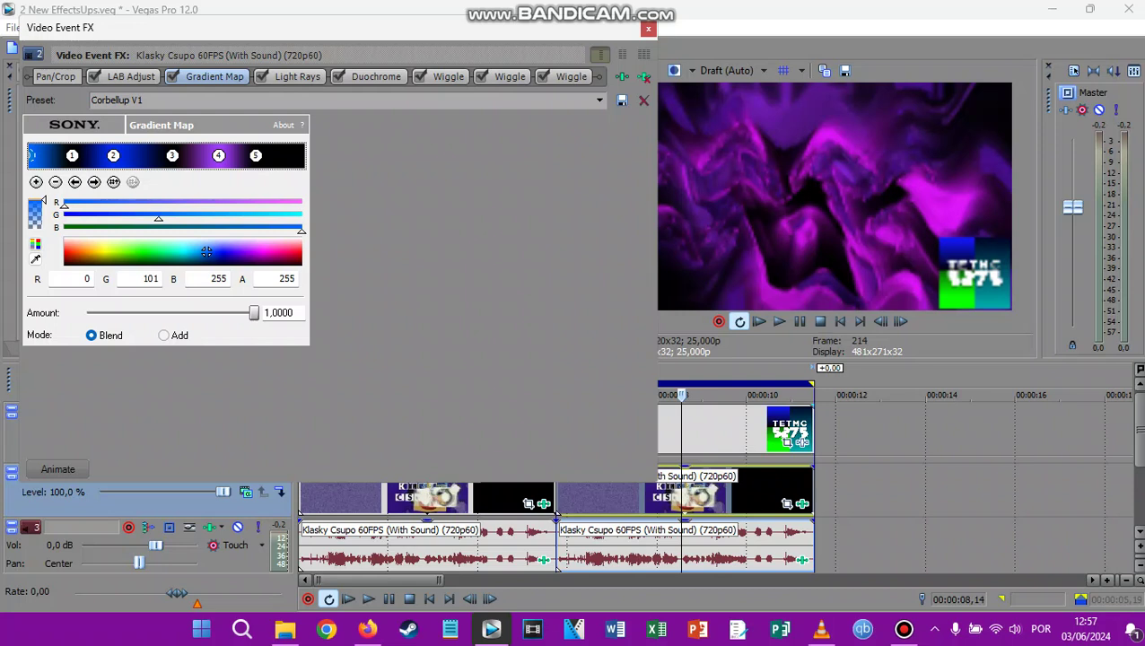
{"action": "left_click", "coordinate": [72, 155]}
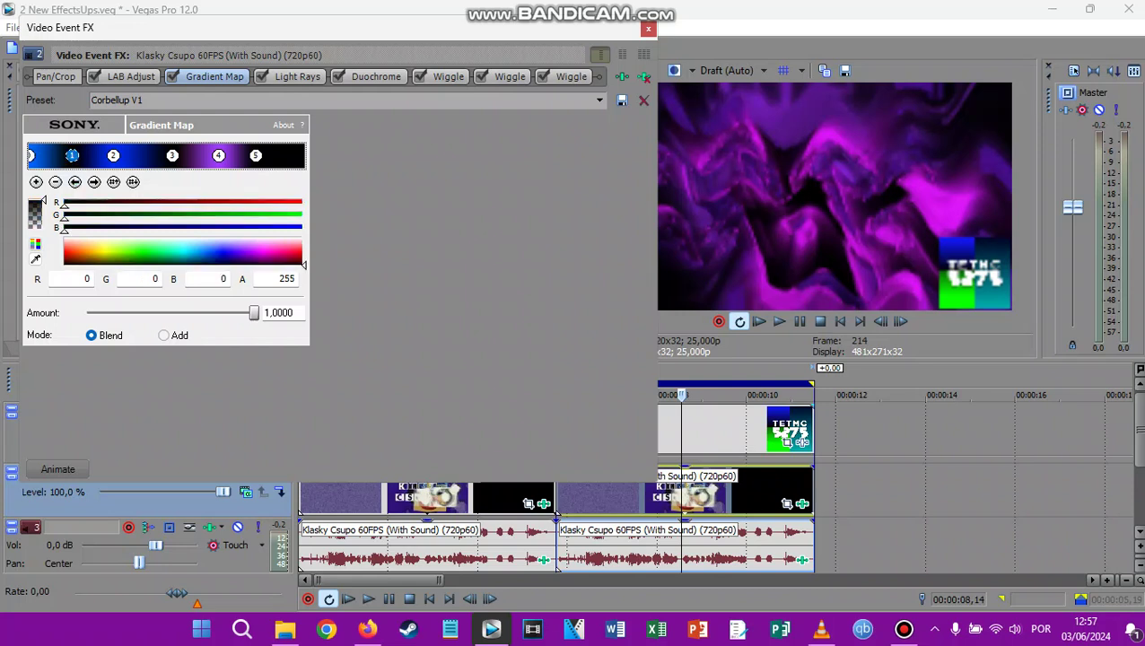
{"action": "left_click", "coordinate": [113, 156]}
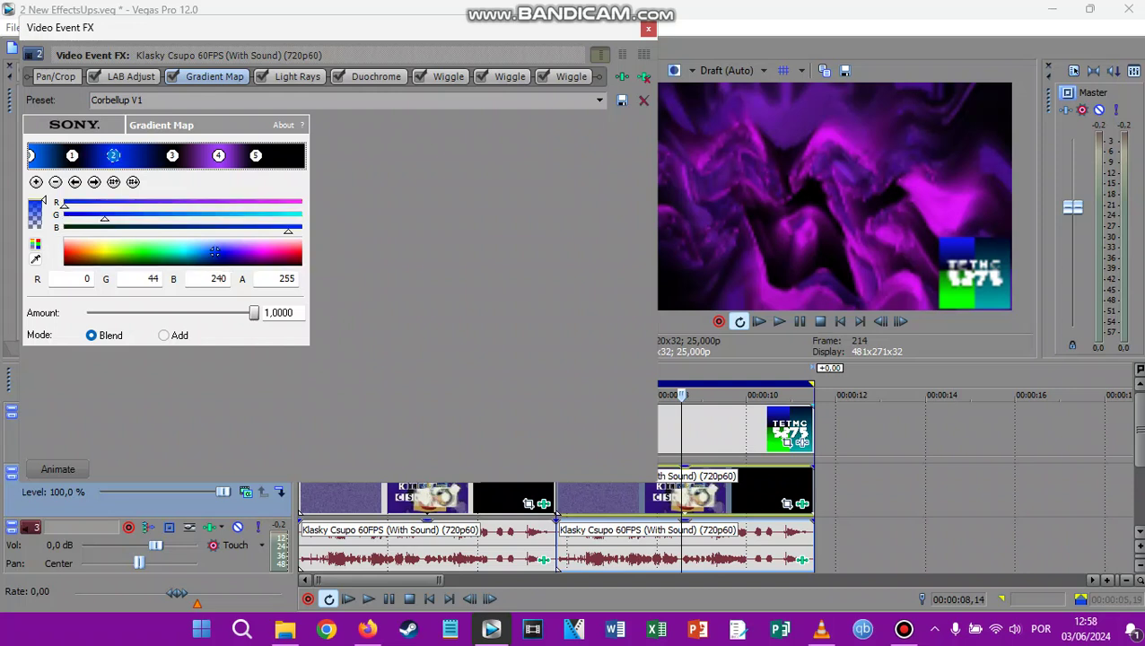
{"action": "left_click", "coordinate": [172, 155]}
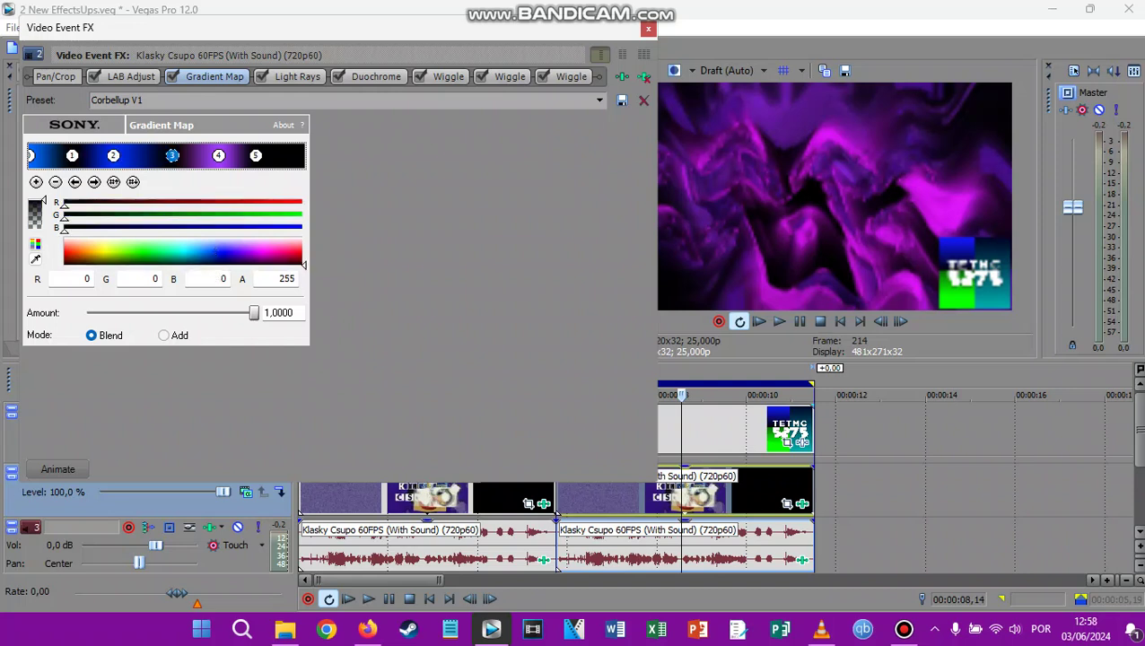
{"action": "left_click", "coordinate": [218, 155]}
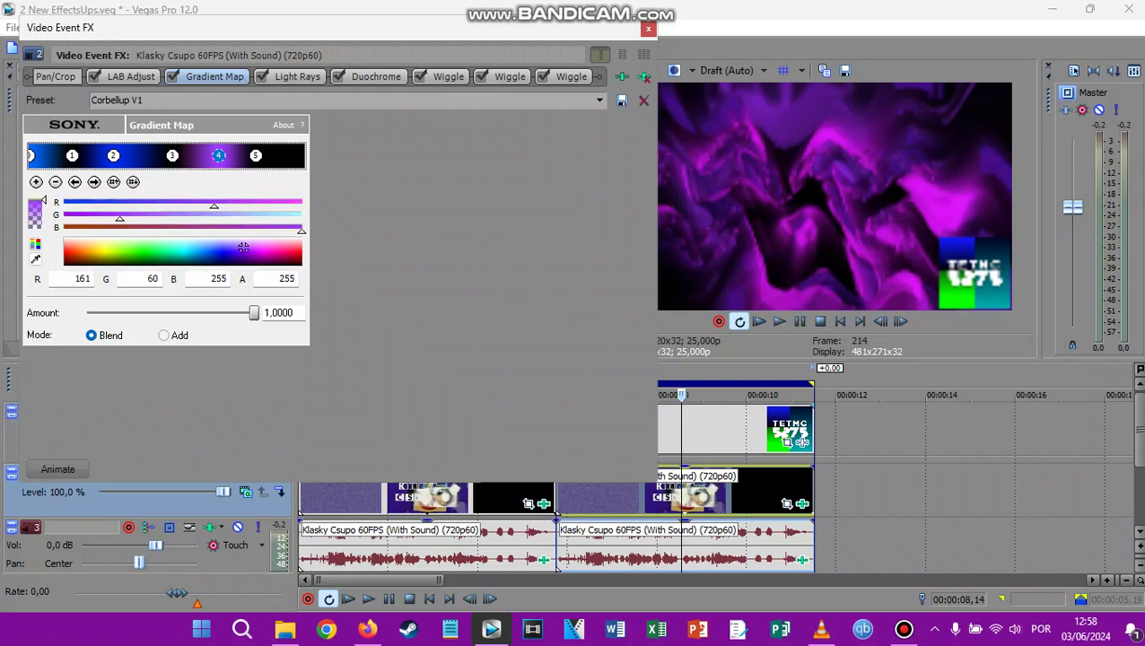
{"action": "left_click", "coordinate": [256, 155]}
{"action": "left_click", "coordinate": [297, 76]}
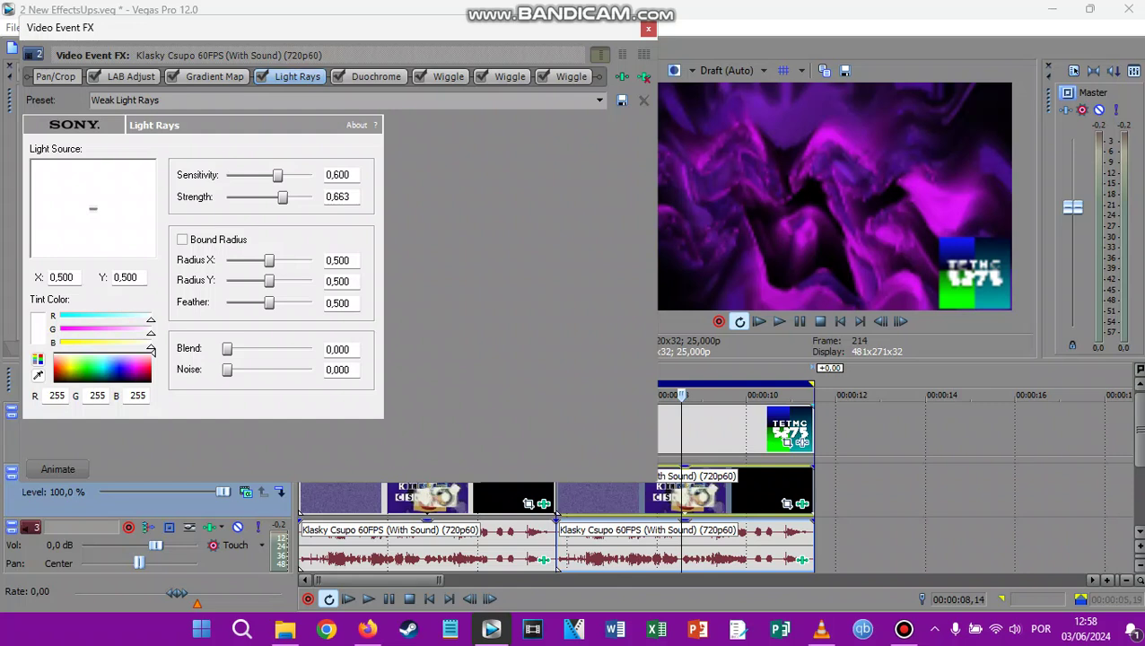
{"action": "left_click", "coordinate": [376, 77]}
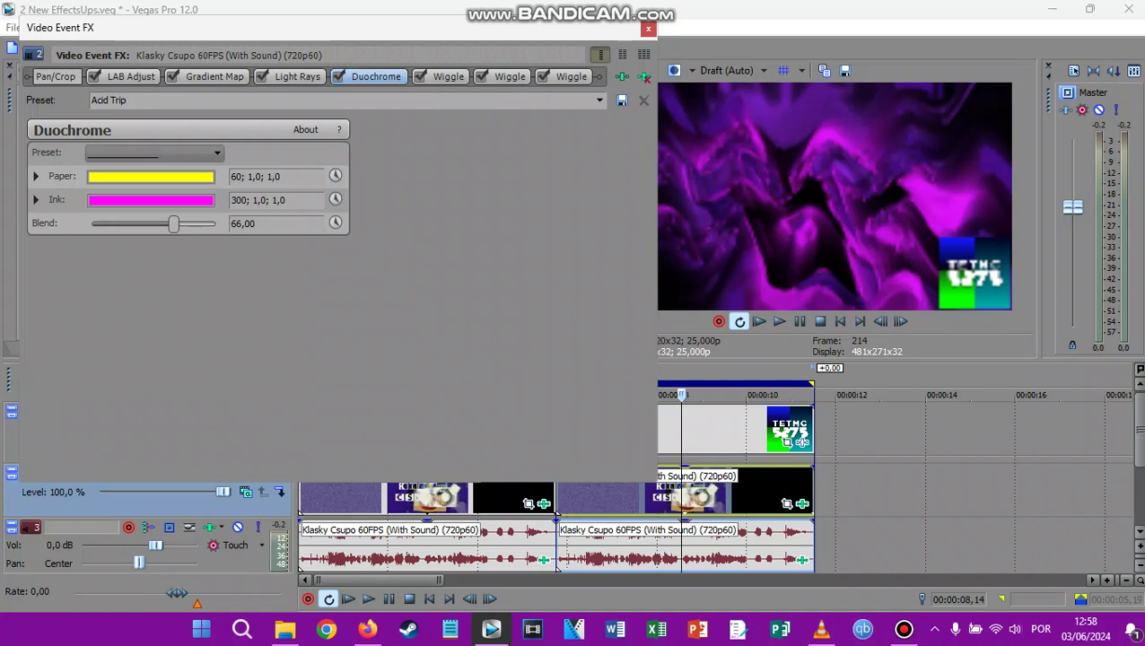
- Add the red on-screen annotation "NewBlue FX Duochrome" beside the Duochrome settings, and close the recorder's drawing tools
{"action": "mouse_move", "coordinate": [674, 8]}
{"action": "left_click", "coordinate": [723, 9]}
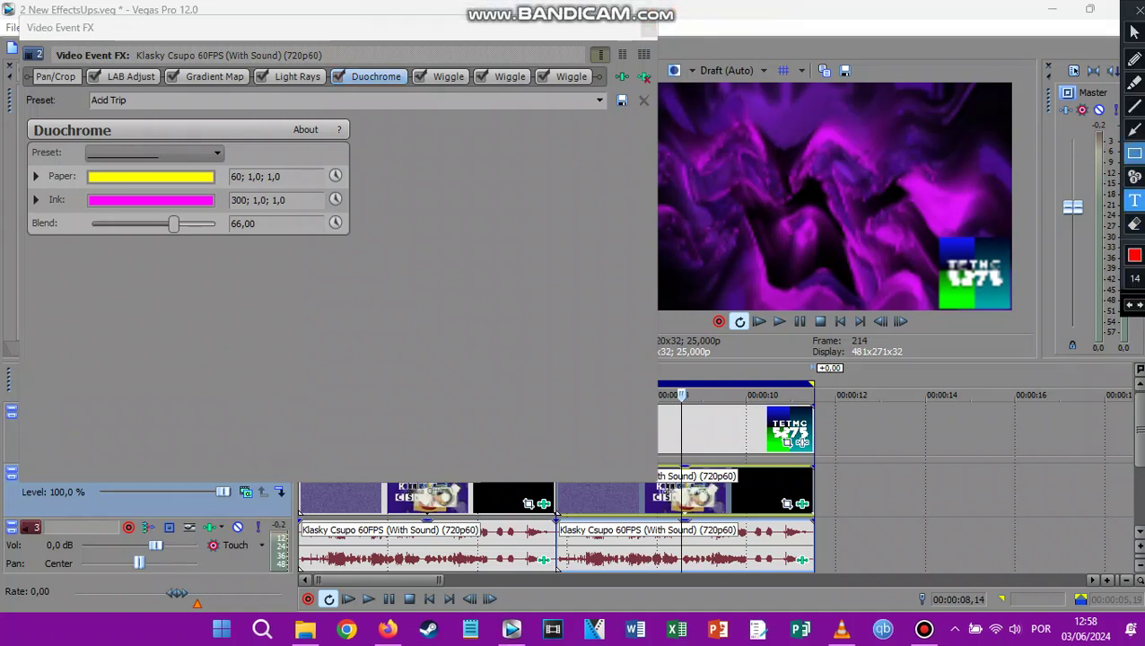
{"action": "left_click", "coordinate": [587, 234]}
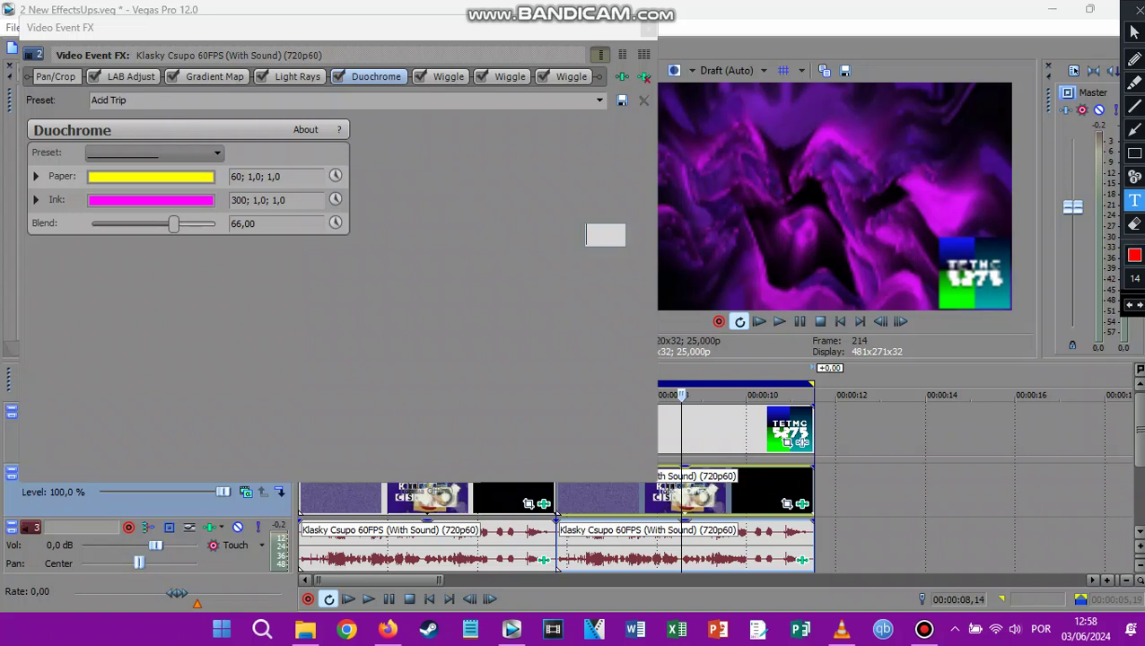
{"action": "type", "text": "NewBlu"}
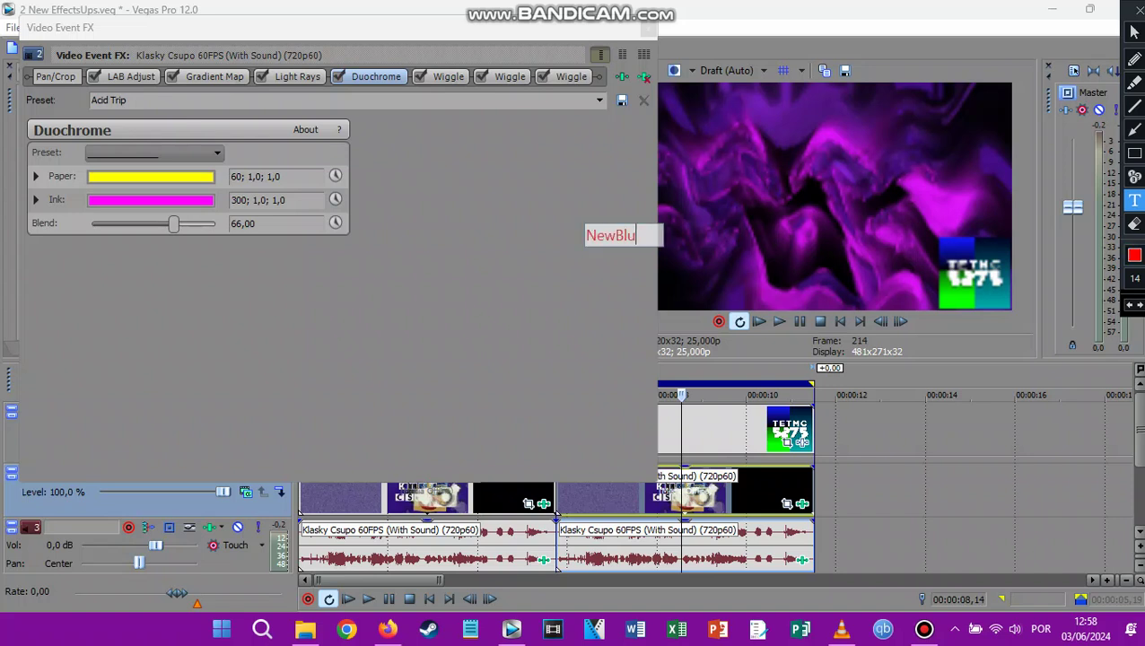
{"action": "type", "text": "eFX"}
{"action": "key", "text": "BackSpace"}
{"action": "key", "text": "BackSpace"}
{"action": "type", "text": "F"}
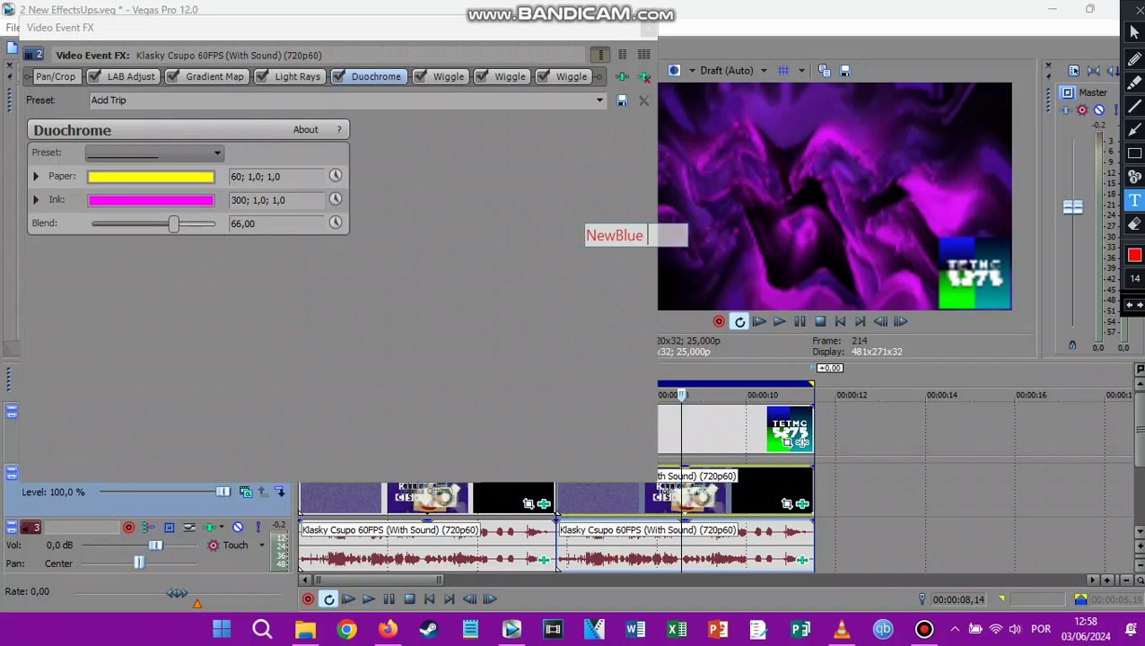
{"action": "type", "text": "X Duoch"}
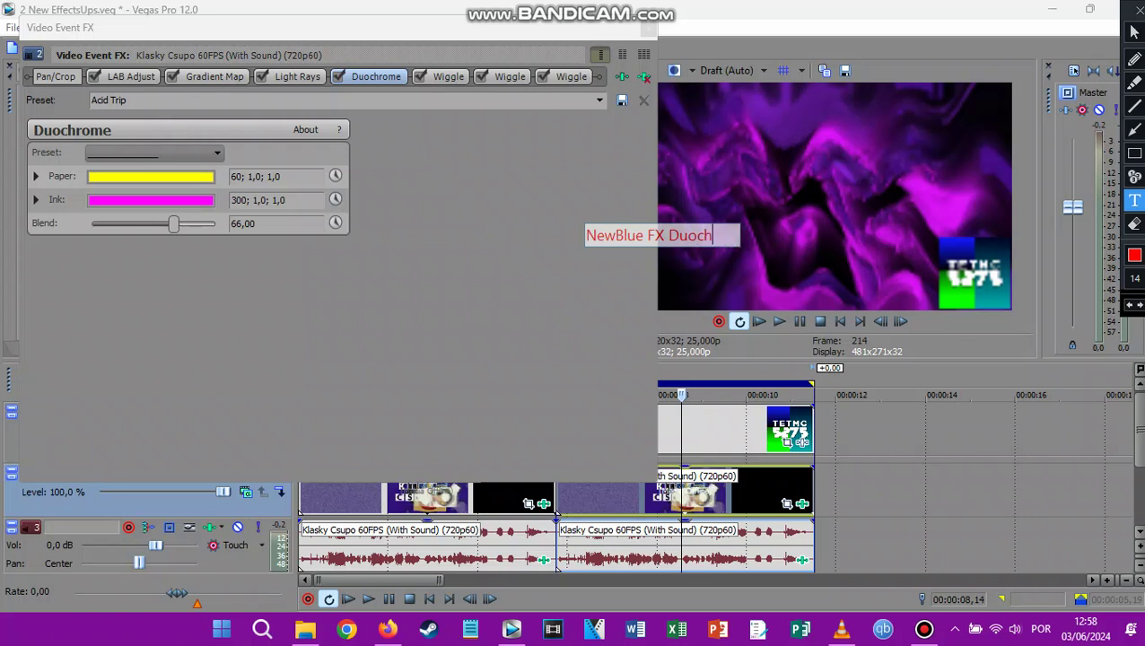
{"action": "type", "text": "rome"}
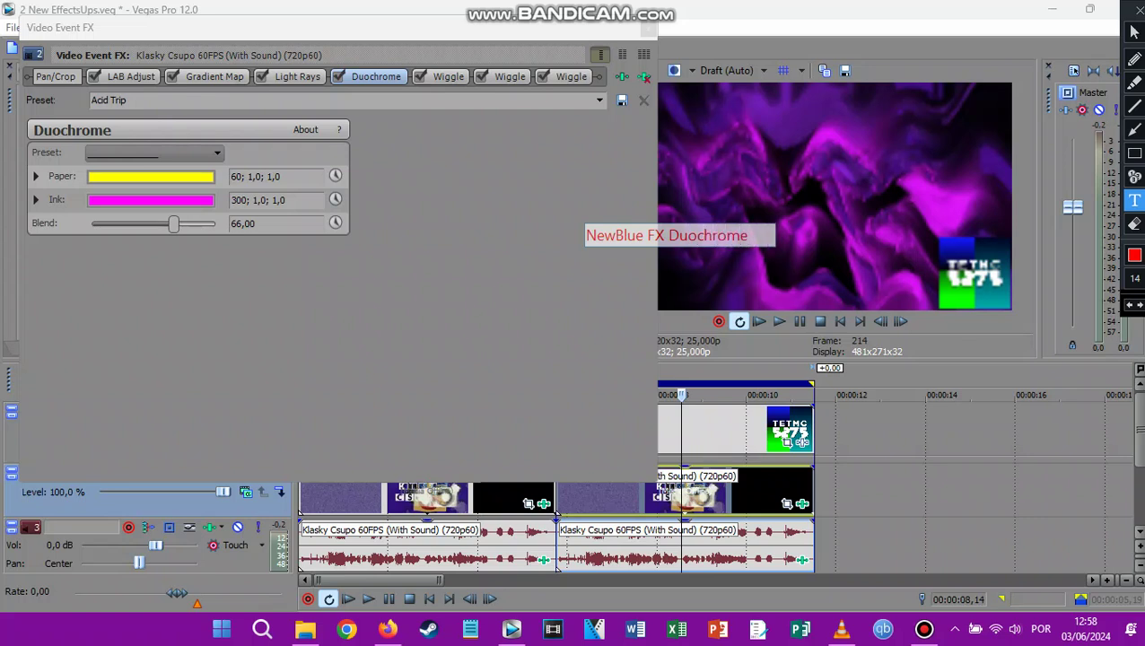
{"action": "left_click_drag", "start_coordinate": [616, 234], "coordinate": [420, 243]}
{"action": "key", "text": "Escape"}
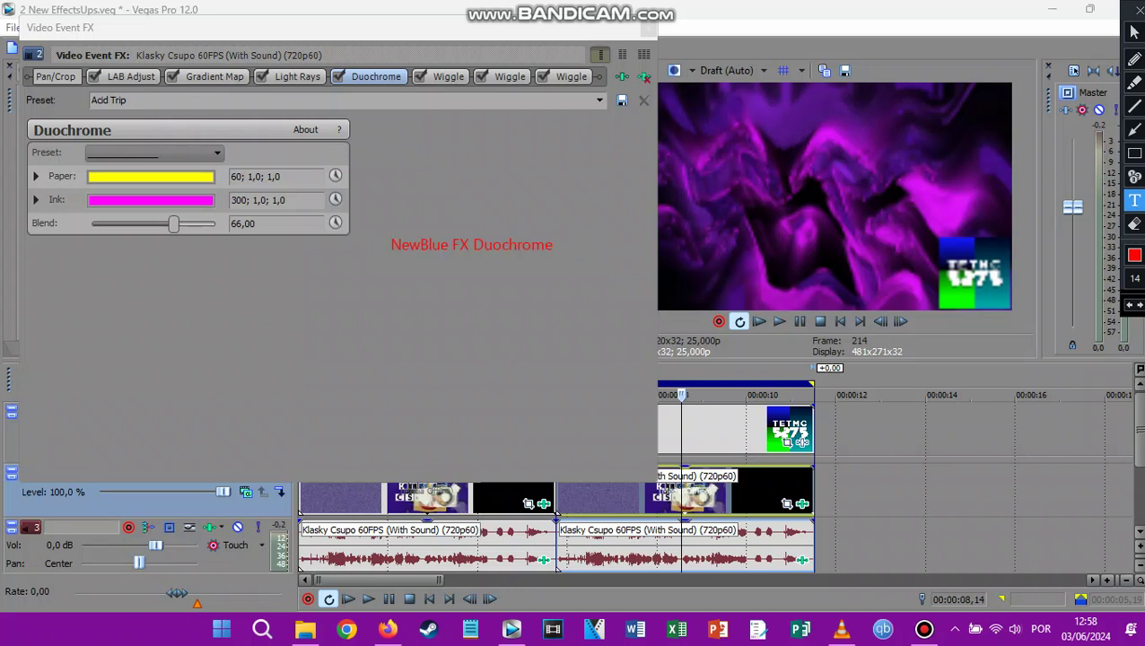
{"action": "left_click", "coordinate": [1138, 10]}
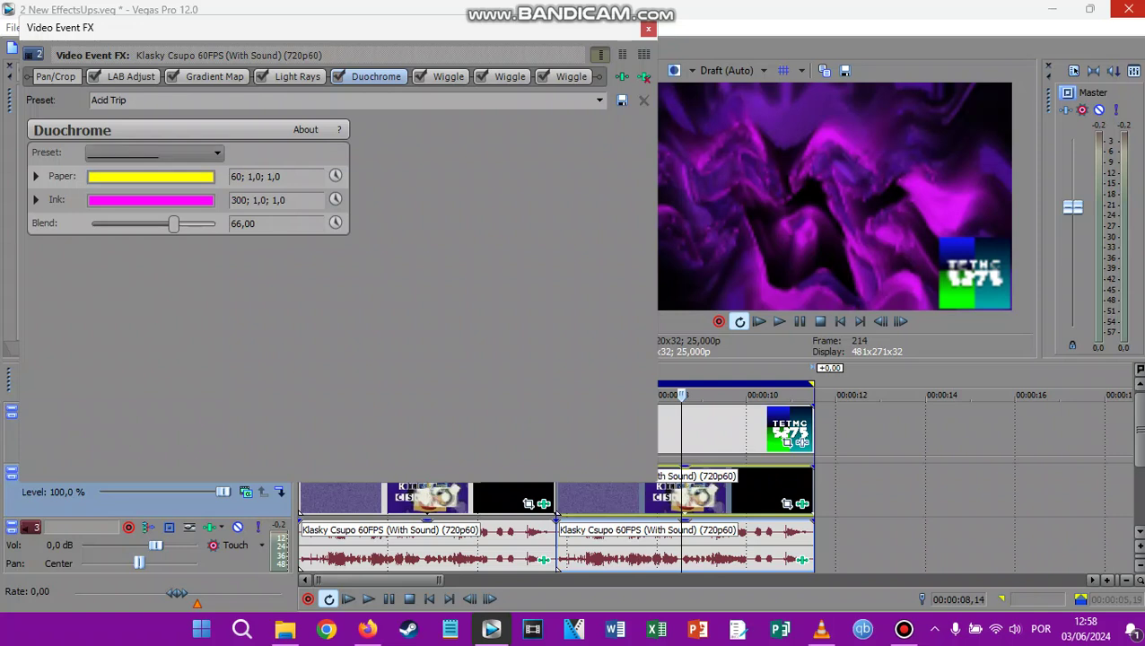
- Check the Duochrome presets and the three Wiggle effects' settings of the second video event, and close its effects window
{"action": "left_click", "coordinate": [599, 100]}
{"action": "left_click", "coordinate": [538, 127]}
{"action": "left_click", "coordinate": [448, 78]}
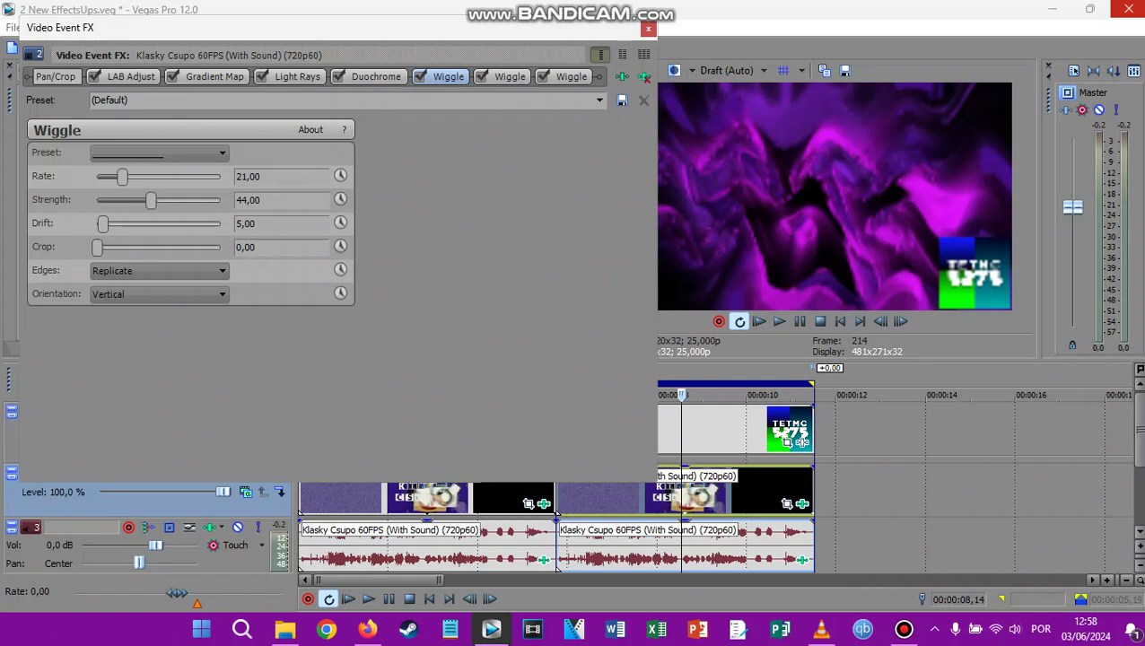
{"action": "key", "text": "ctrl+Tab"}
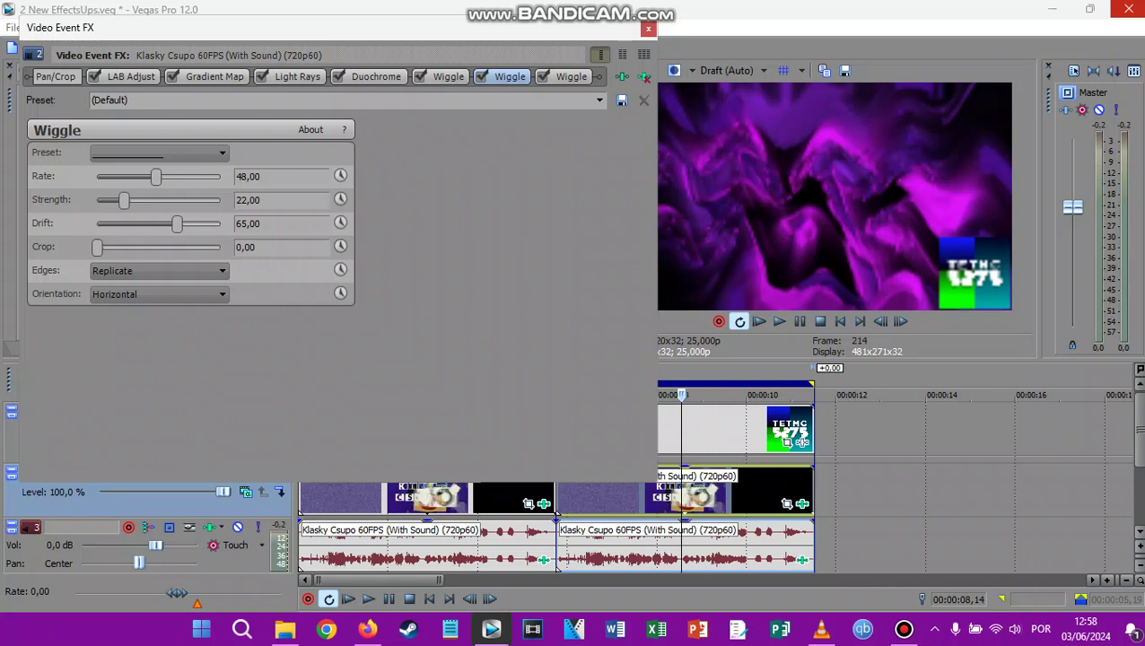
{"action": "key", "text": "ctrl+Tab"}
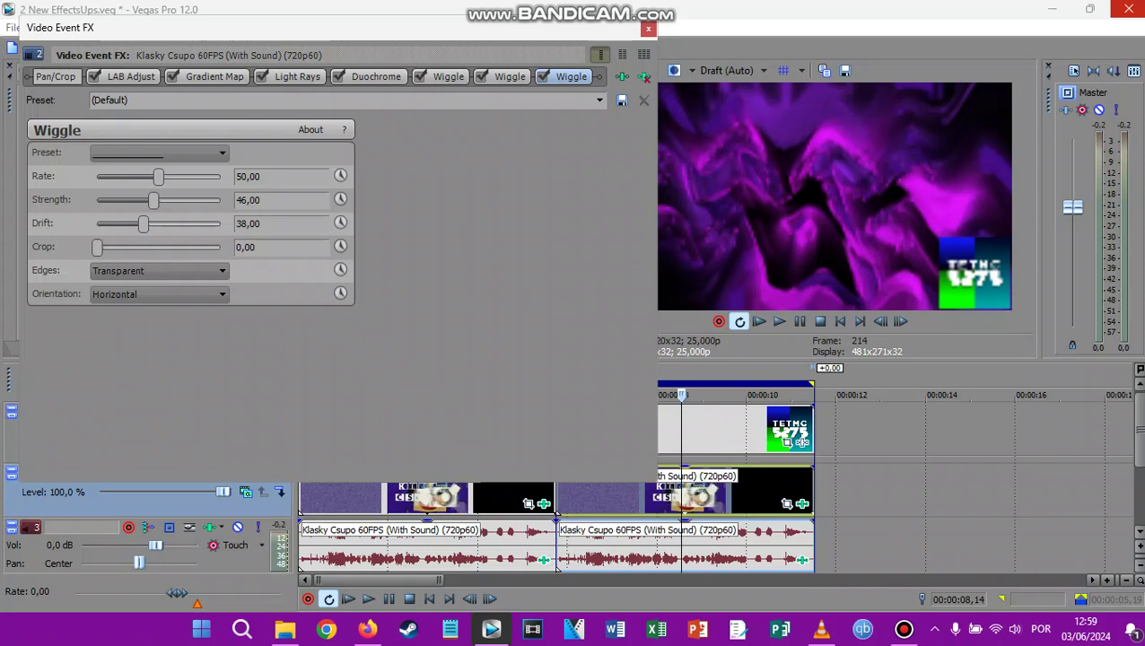
{"action": "left_click", "coordinate": [648, 29]}
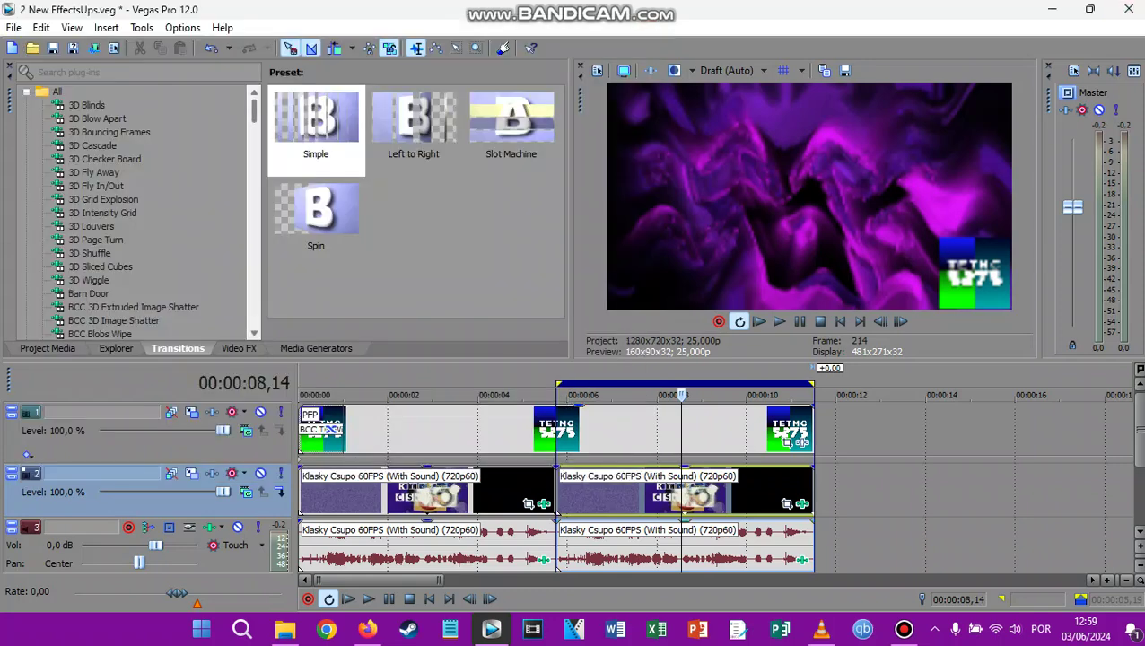
- Open the second audio event's effects and review the Bitcrusher, ExpressFX Distortion, IO/Phaser and ExpressFX Flange/Wah-Wah settings
{"action": "right_click", "coordinate": [755, 548]}
{"action": "left_click", "coordinate": [813, 139]}
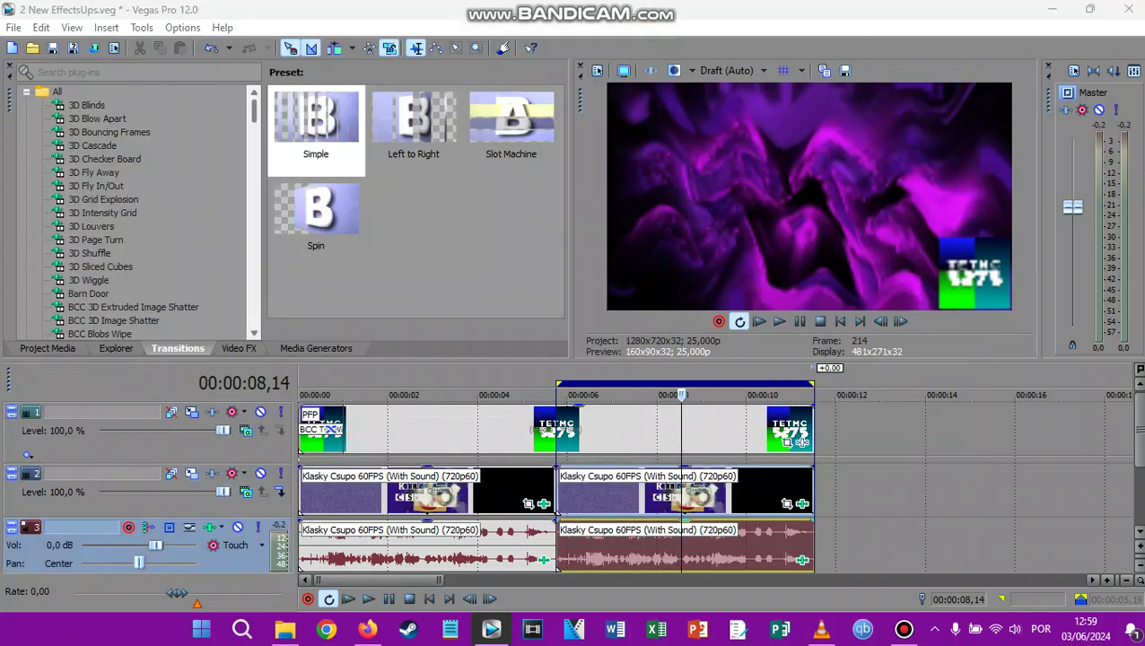
{"action": "left_click", "coordinate": [113, 65]}
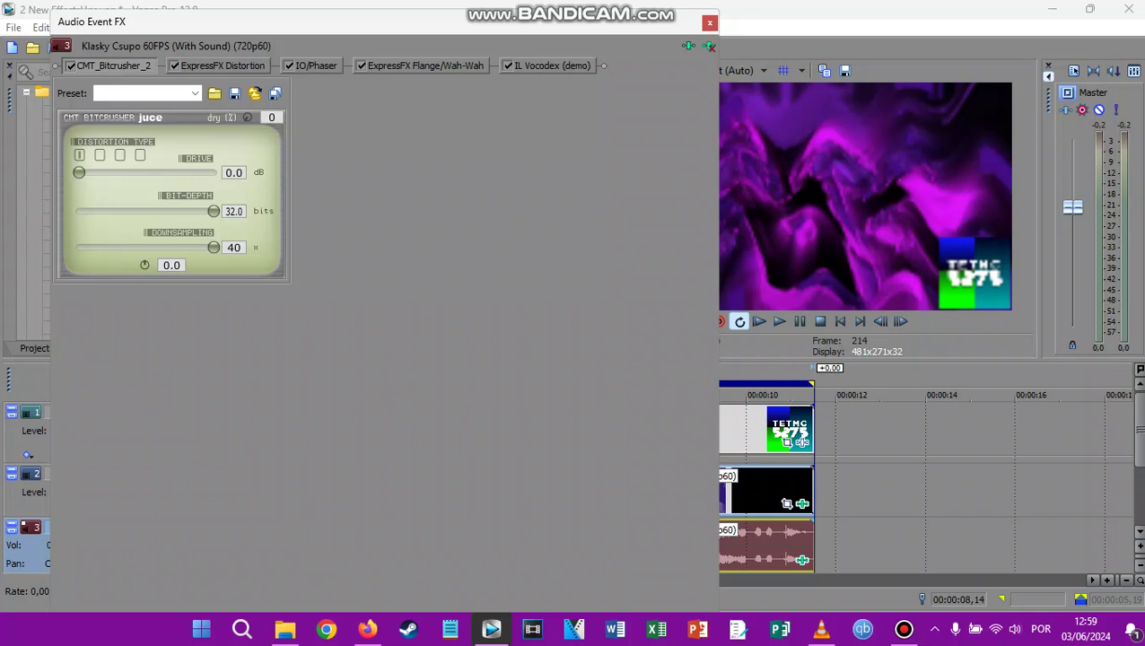
{"action": "left_click", "coordinate": [221, 66]}
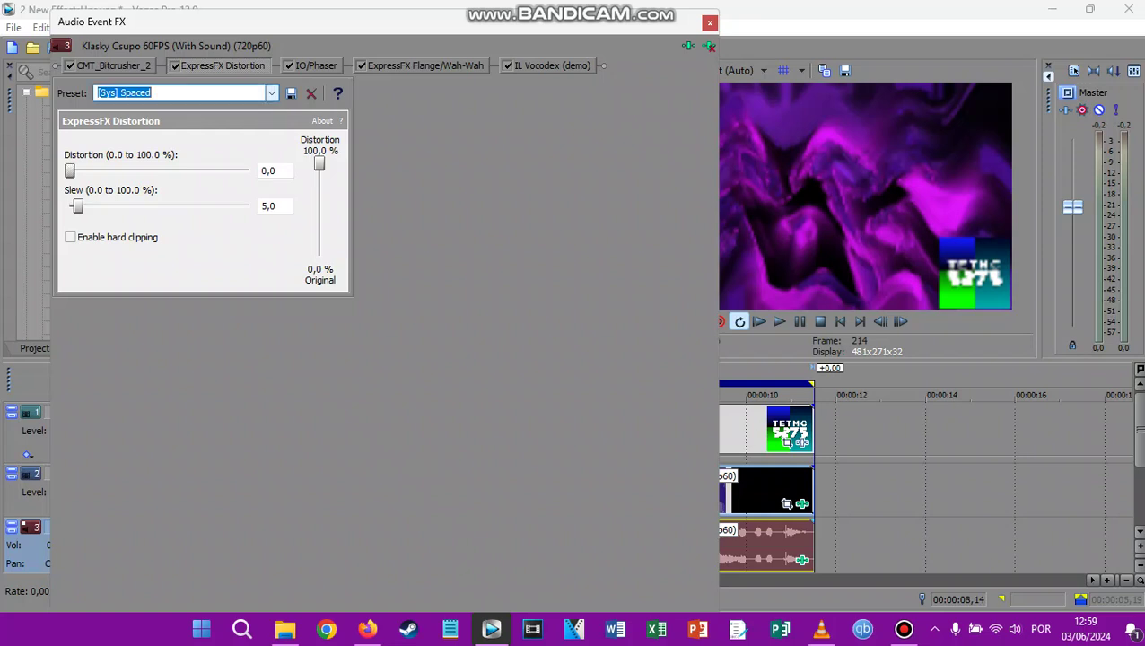
{"action": "left_click", "coordinate": [316, 65]}
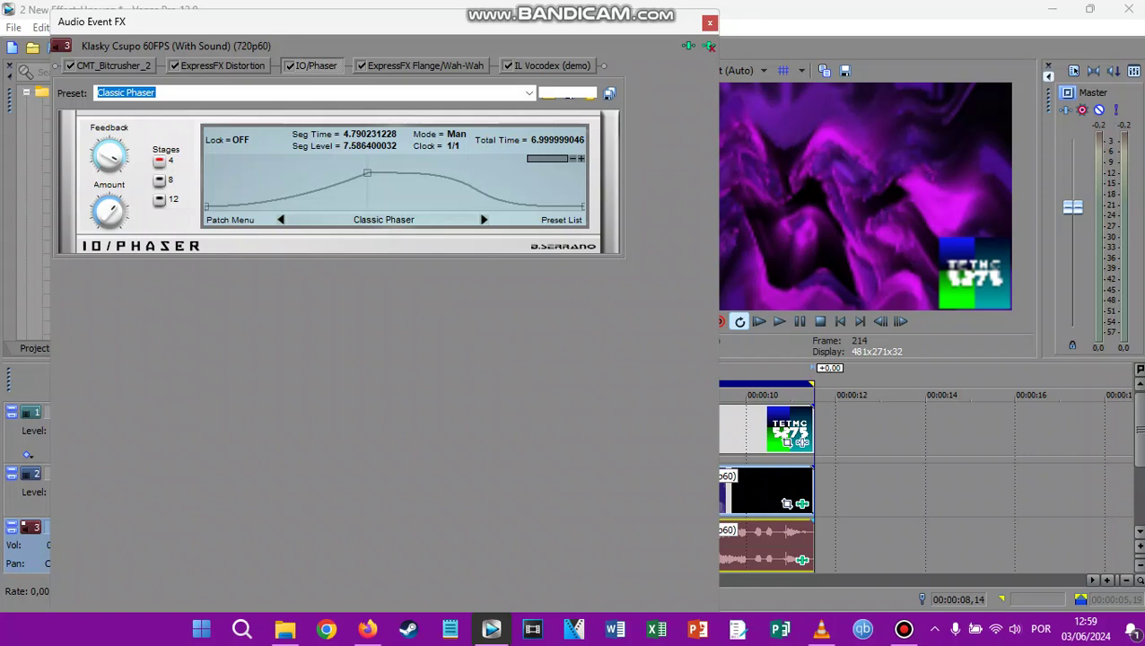
{"action": "left_click", "coordinate": [425, 66]}
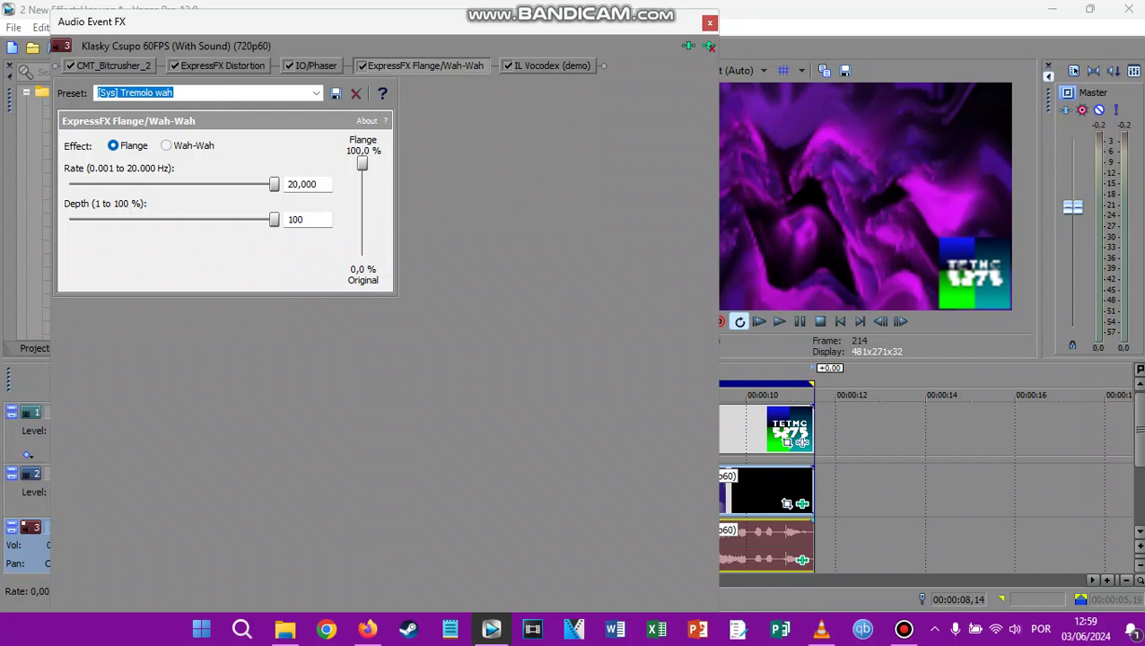
- Examine the second audio event's IL Vocodex settings and keyboard notes, close the effects window and switch to Bandicam
{"action": "left_click", "coordinate": [552, 66]}
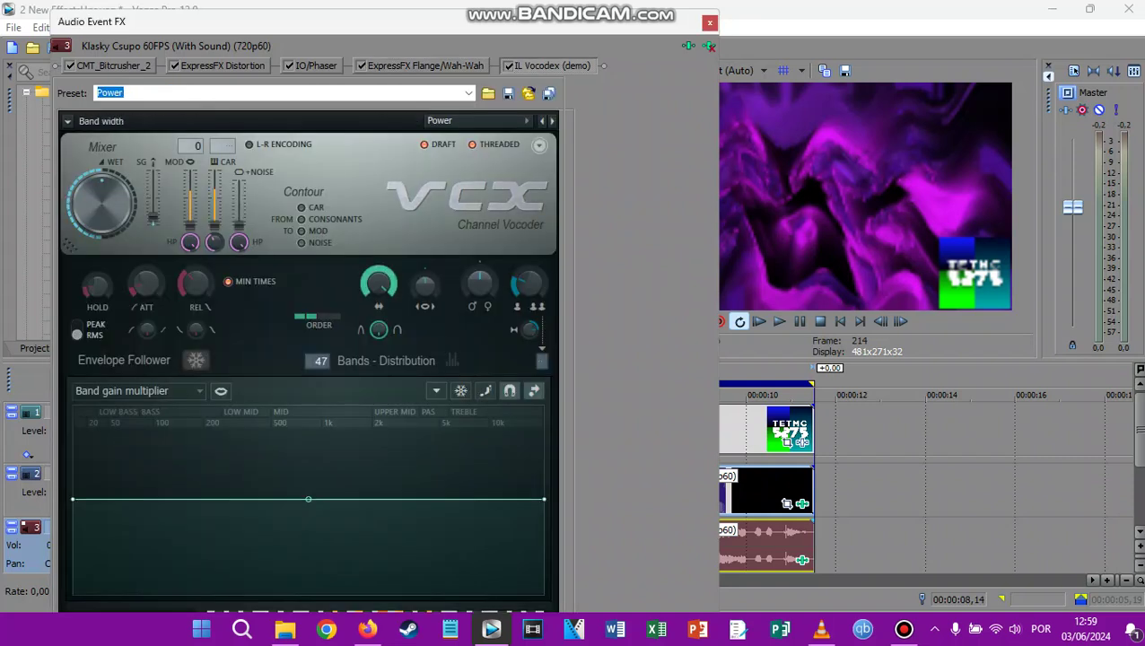
{"action": "left_click_drag", "start_coordinate": [432, 10], "coordinate": [448, 31]}
{"action": "scroll", "coordinate": [278, 341], "scroll_direction": "down", "scroll_amount": 2}
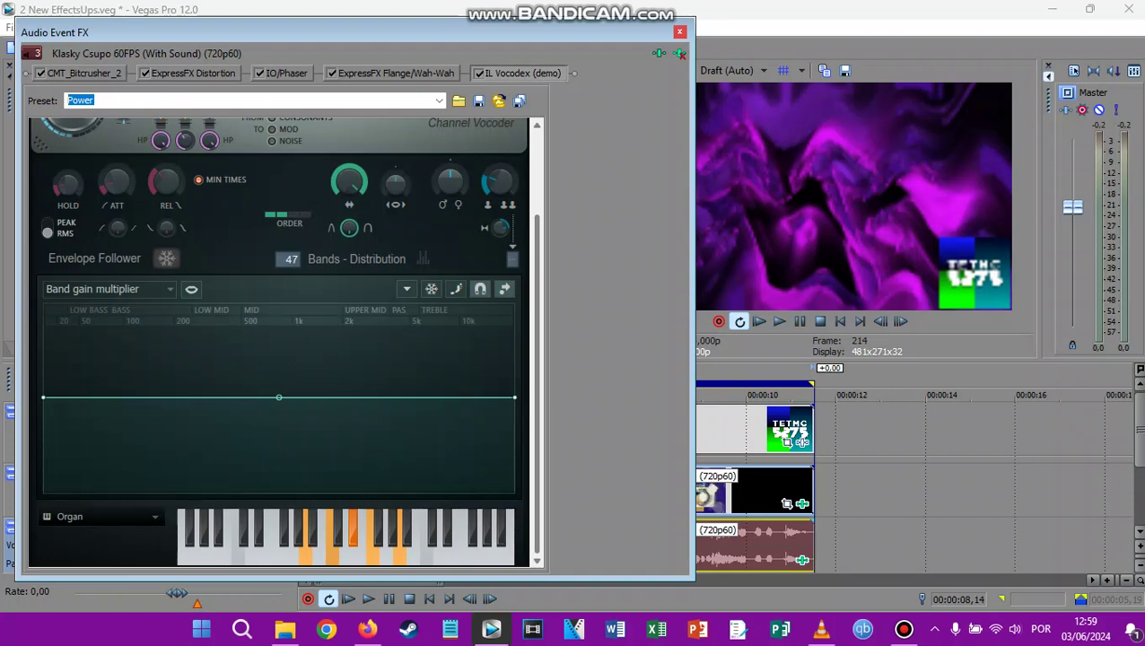
{"action": "left_click", "coordinate": [679, 31]}
{"action": "left_click", "coordinate": [903, 629]}
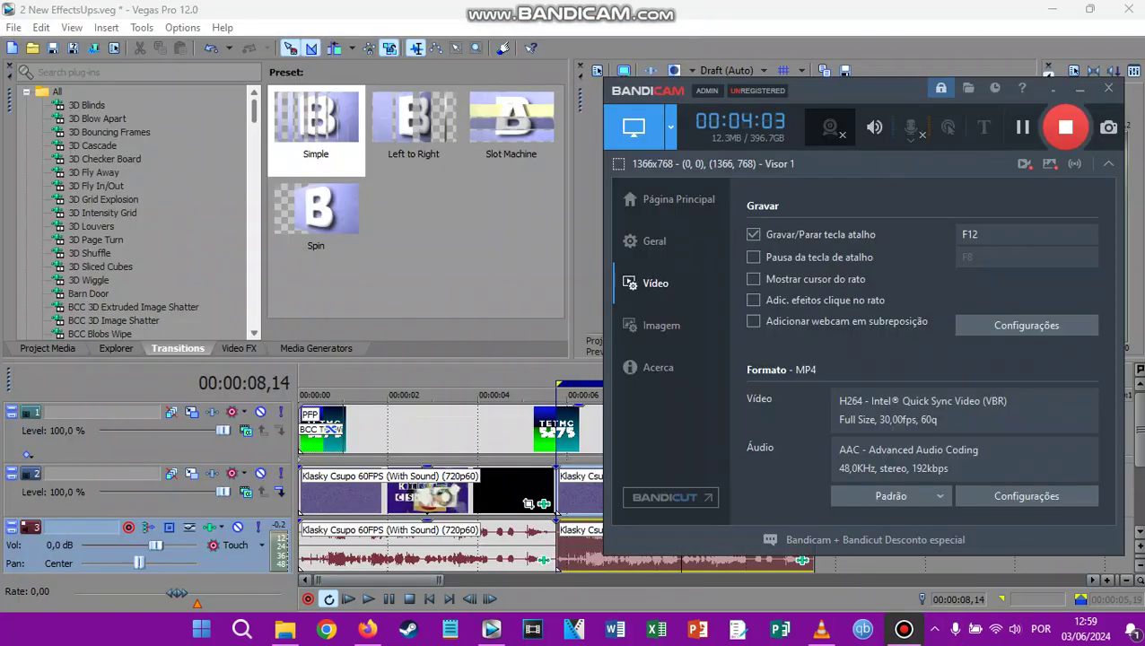